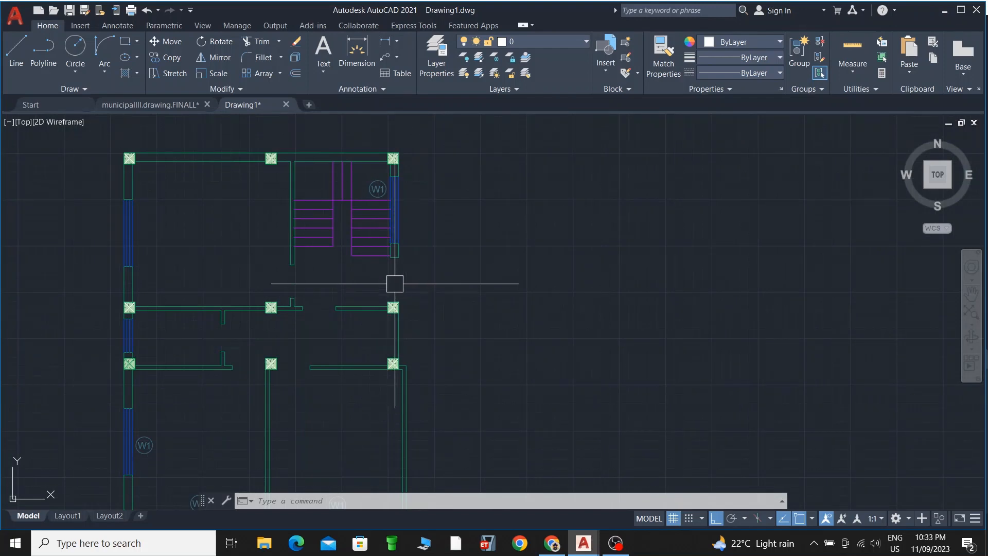
# - Add a vertical linear dimension across the gap between the wall end beside the stairs and the column below it
pyautogui.scroll(2, 393, 278)
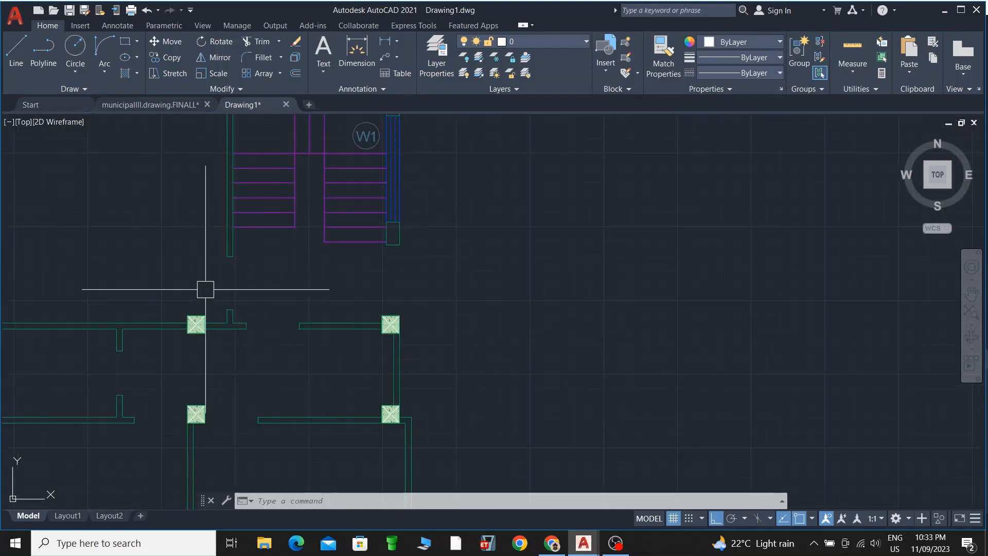
pyautogui.scroll(4, 424, 263)
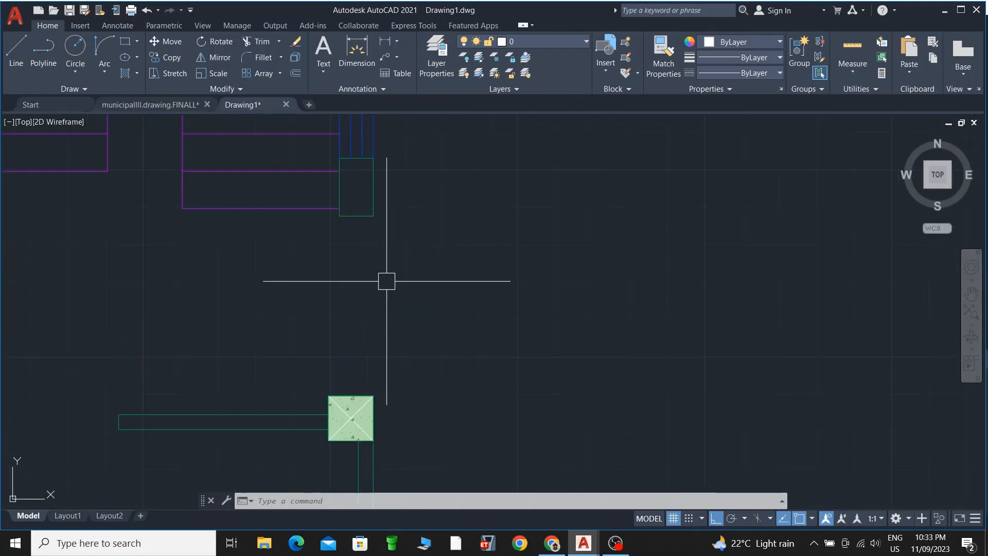
pyautogui.press('Escape')
pyautogui.press('Escape')
pyautogui.press('Escape')
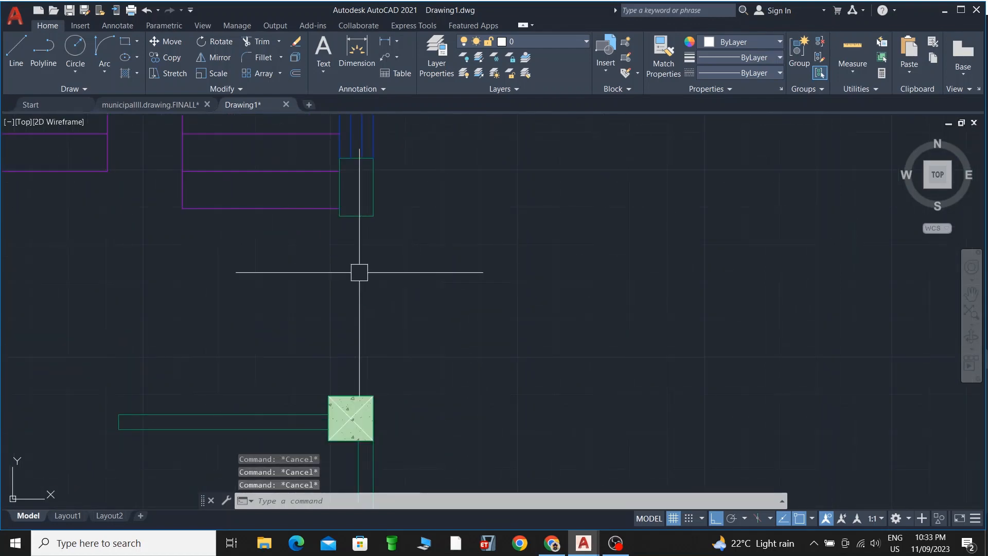
pyautogui.write('dli')
pyautogui.press('Return')
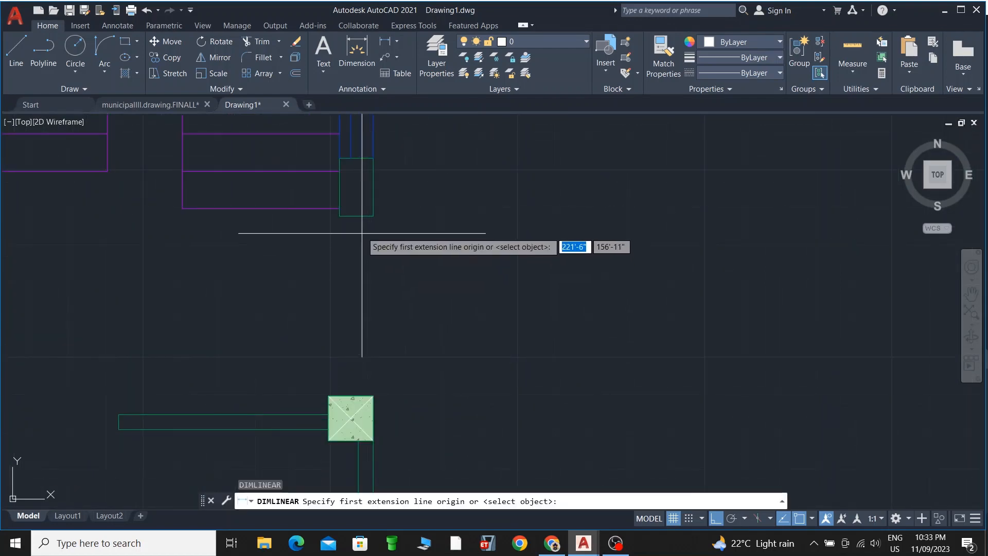
pyautogui.click(357, 216)
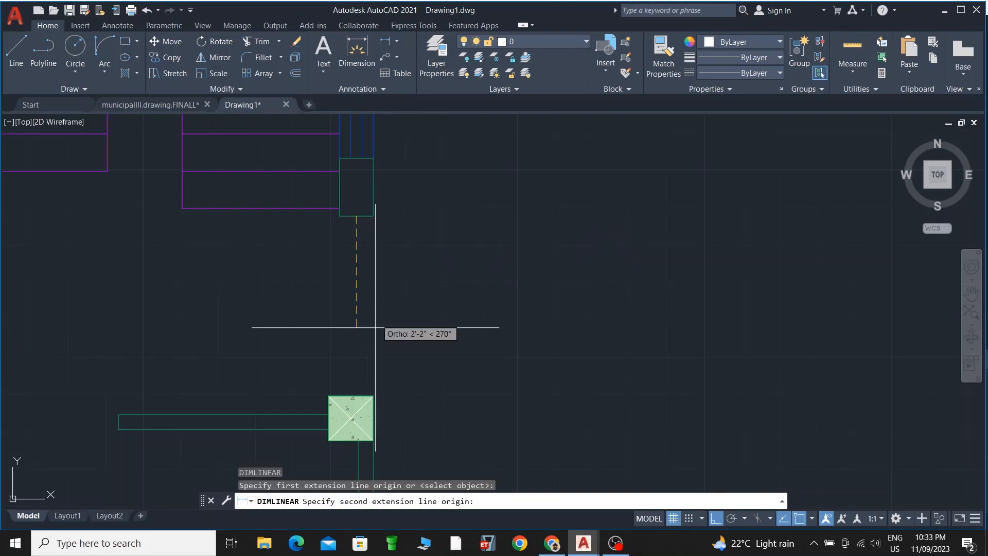
pyautogui.click(353, 396)
pyautogui.click(431, 389)
pyautogui.press('Escape')
pyautogui.scroll(-2, 448, 342)
pyautogui.scroll(3, 426, 331)
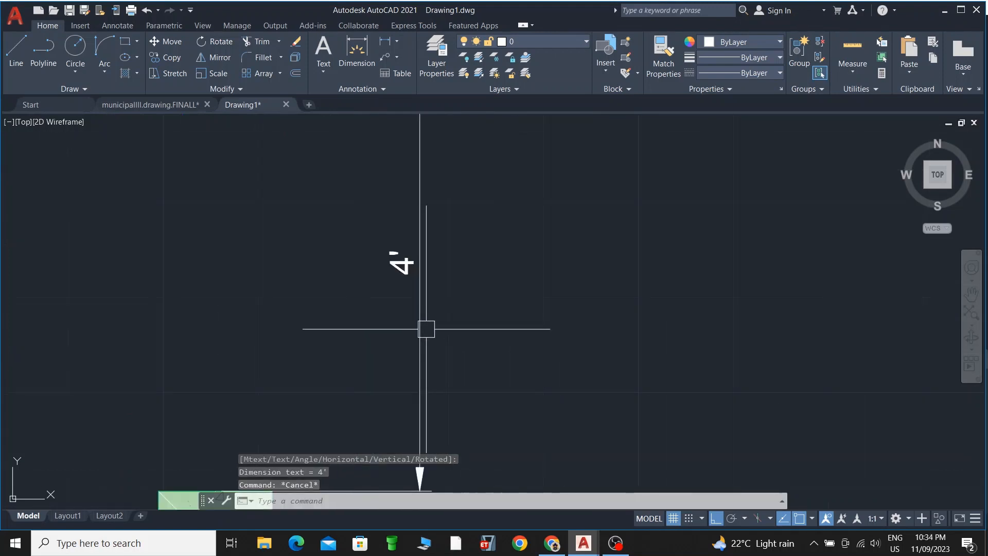
# - Add a horizontal linear dimension across the door opening in the wall below the stairs, placed just above the wall
pyautogui.scroll(-3, 419, 342)
pyautogui.press('Return')
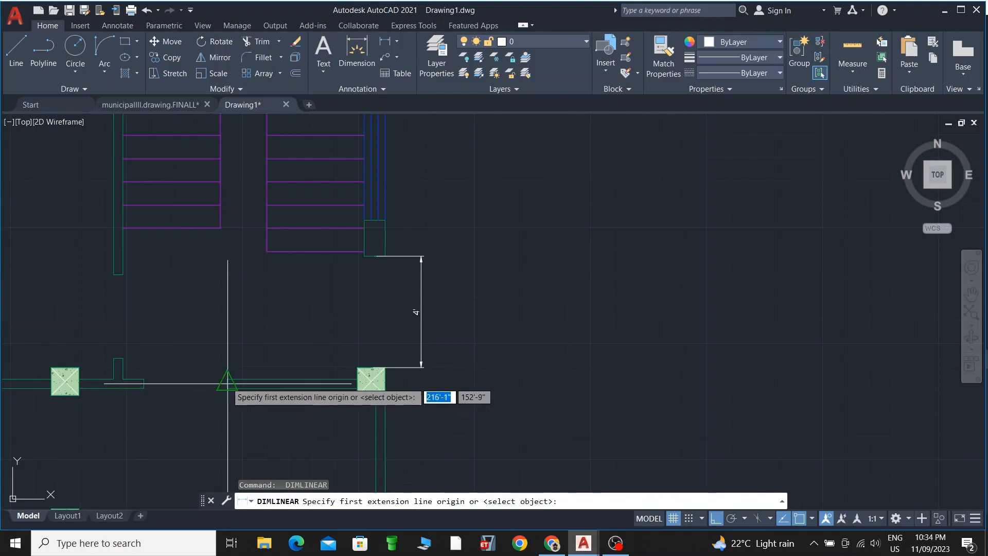
pyautogui.scroll(5, 229, 397)
pyautogui.click(249, 390)
pyautogui.scroll(-5, 237, 377)
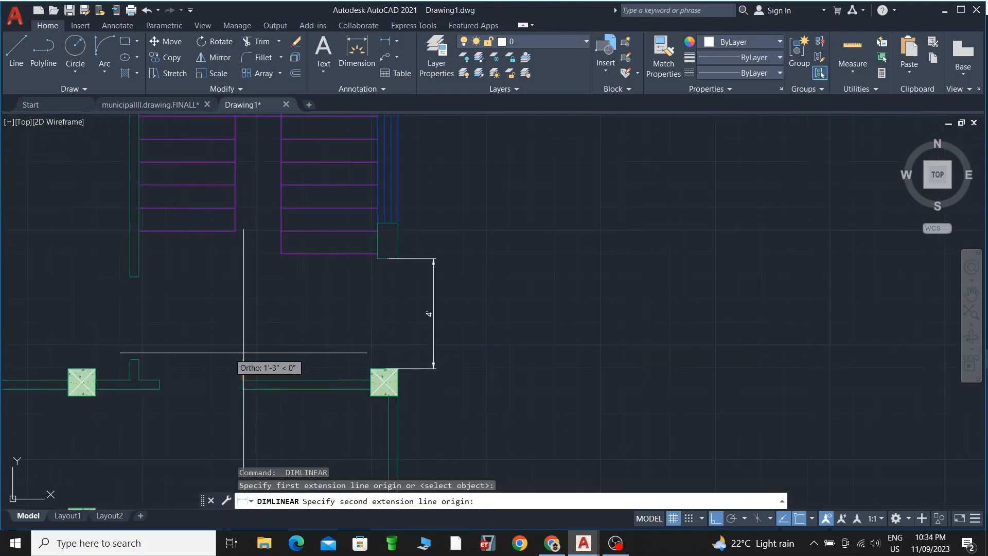
pyautogui.scroll(4, 153, 384)
pyautogui.click(380, 374)
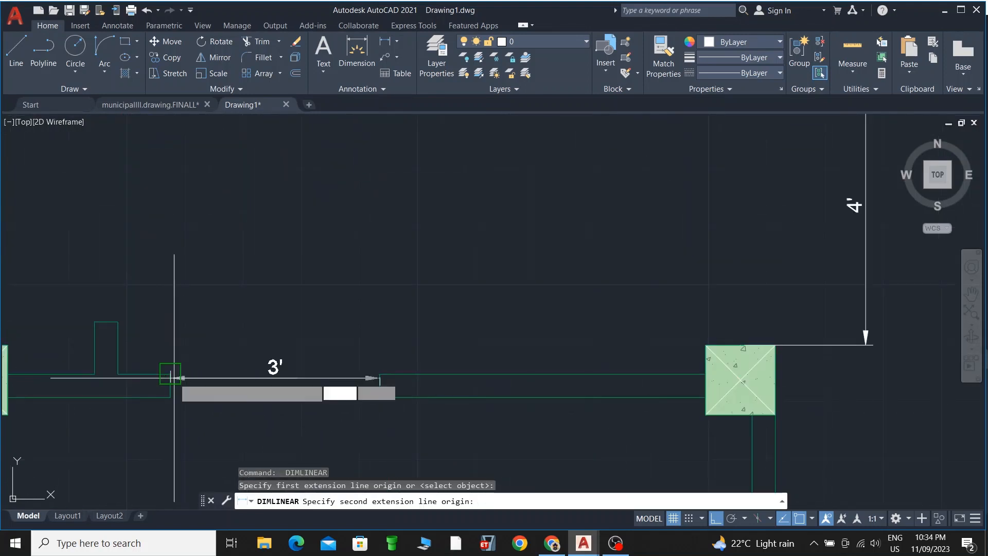
pyautogui.click(221, 322)
pyautogui.press('Escape')
pyautogui.scroll(-5, 221, 322)
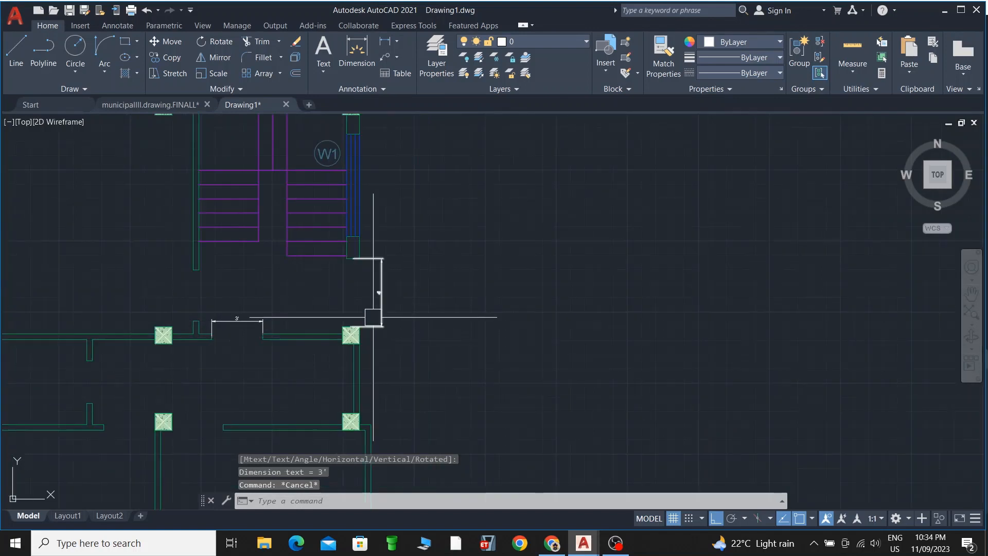
# - Delete the vertical dimension between the wall end beside the stairs and the column
pyautogui.click(380, 302)
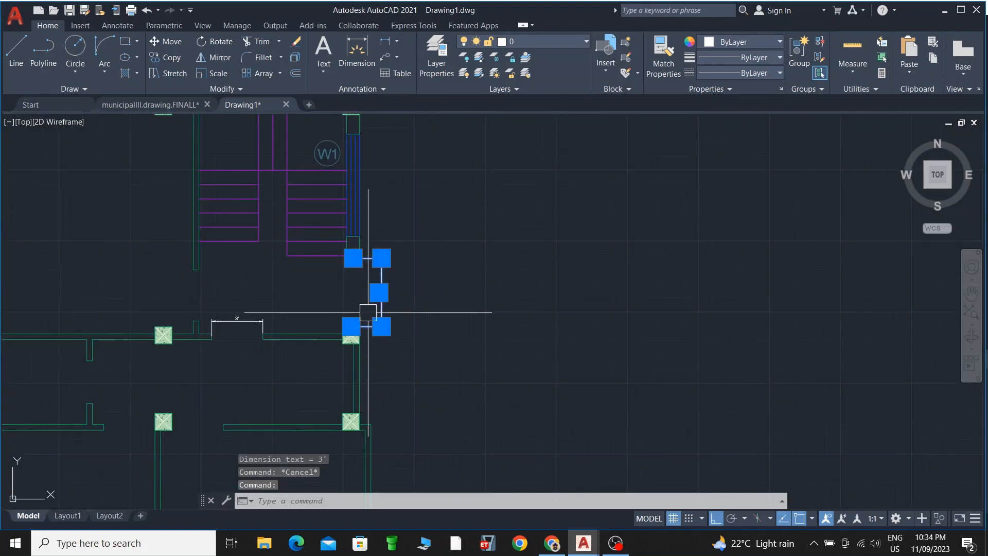
pyautogui.press('Delete')
pyautogui.scroll(-5, 419, 283)
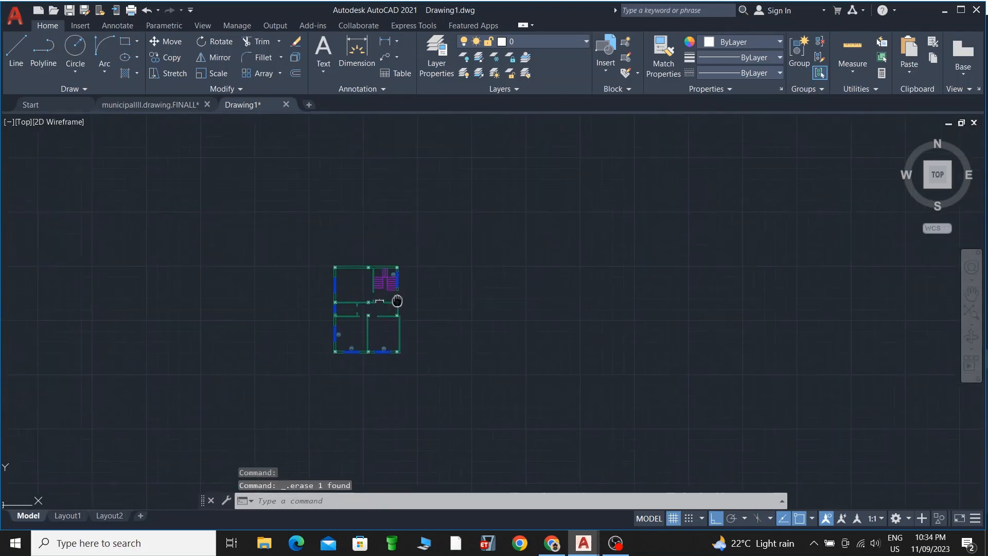
# - Draw a rectangle 2 inches wide and 3 inches high in the empty space beside the floor plan
pyautogui.scroll(10, 368, 312)
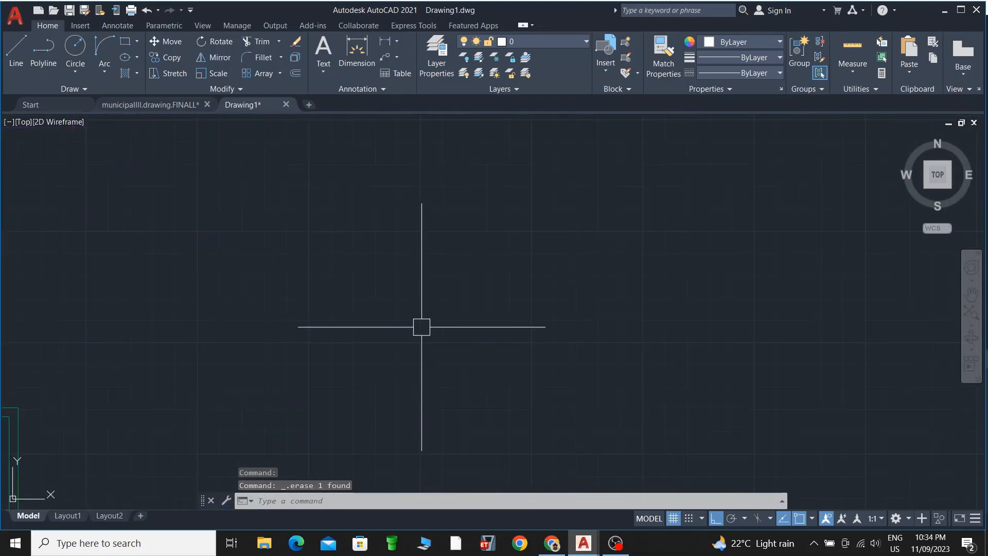
pyautogui.scroll(-2, 421, 317)
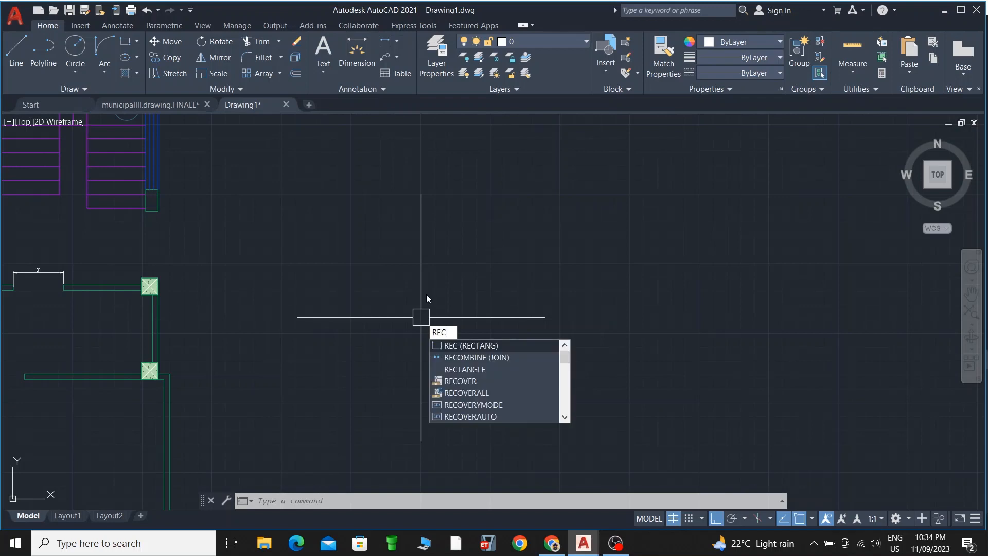
pyautogui.press('Return')
pyautogui.click(432, 279)
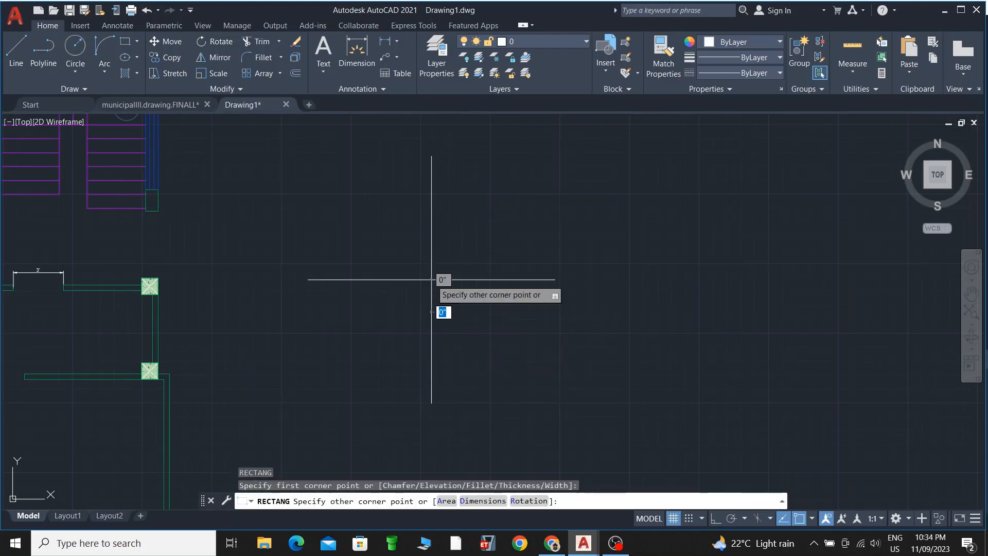
pyautogui.write('1')
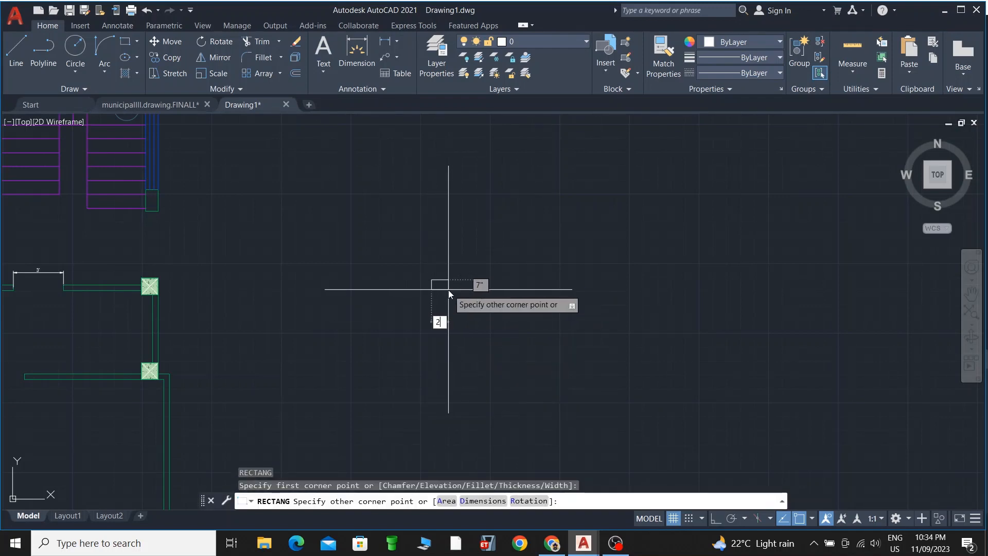
pyautogui.press('Tab')
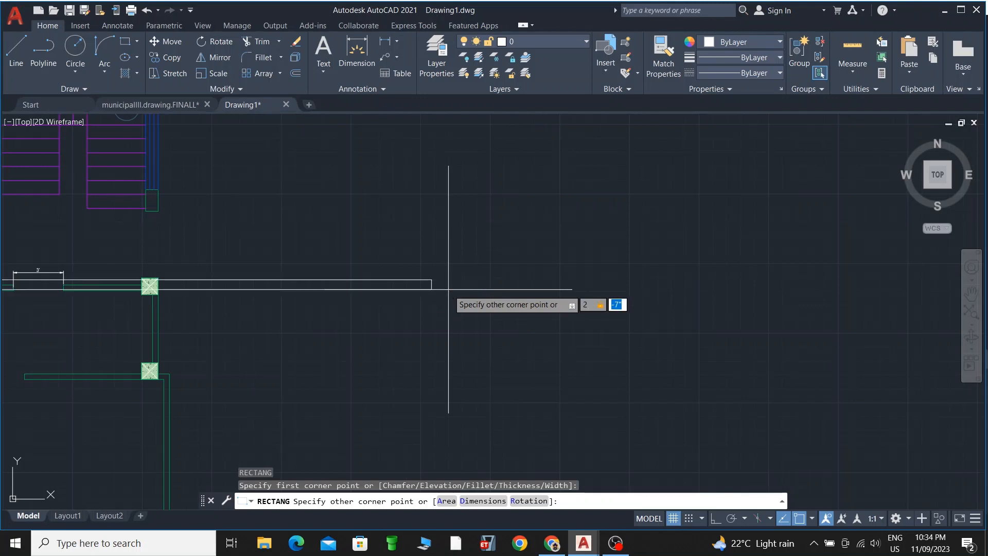
pyautogui.write('3')
pyautogui.press('Return')
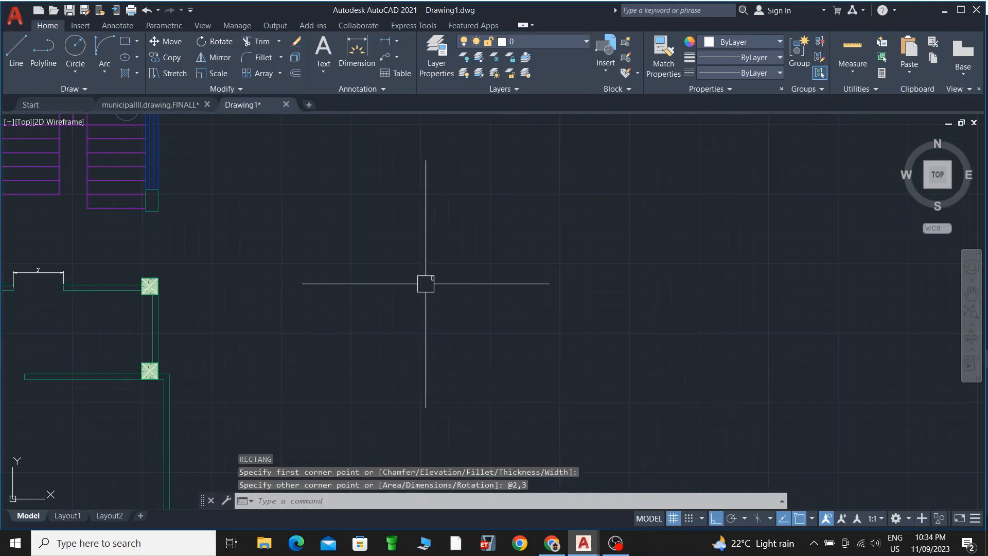
pyautogui.scroll(3, 424, 281)
pyautogui.scroll(8, 426, 243)
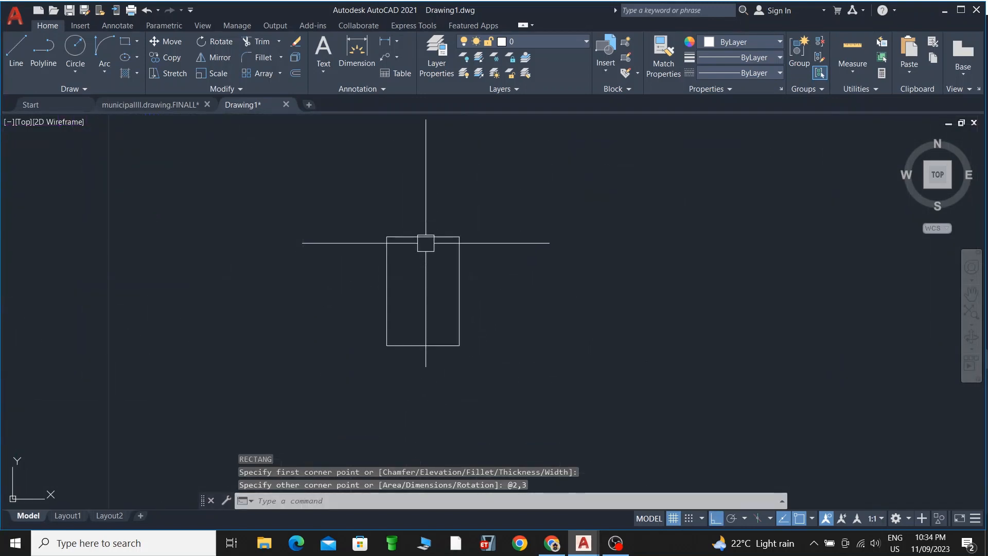
# - Draw a 2' horizontal line to the right from the small rectangle's lower-left corner
pyautogui.scroll(-6, 426, 243)
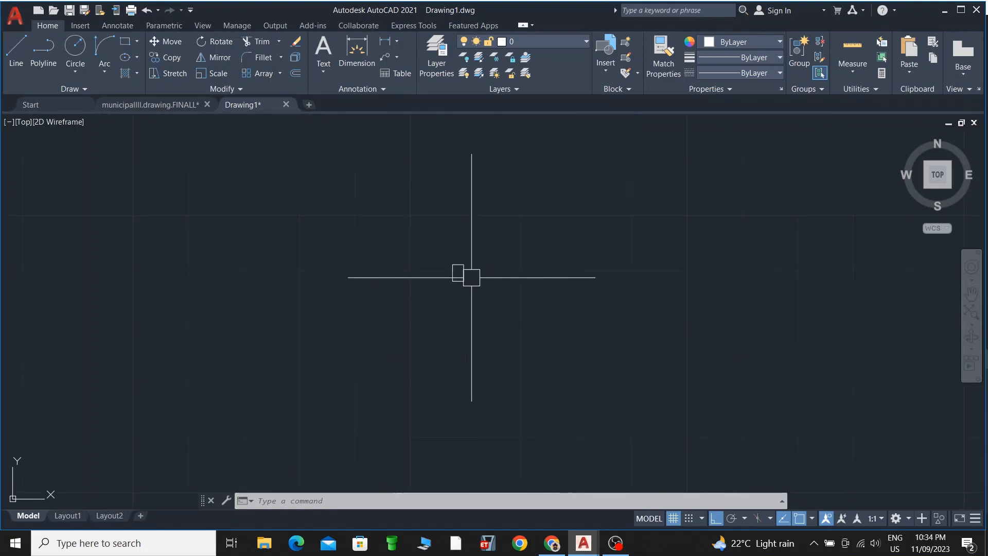
pyautogui.press('Escape')
pyautogui.press('Escape')
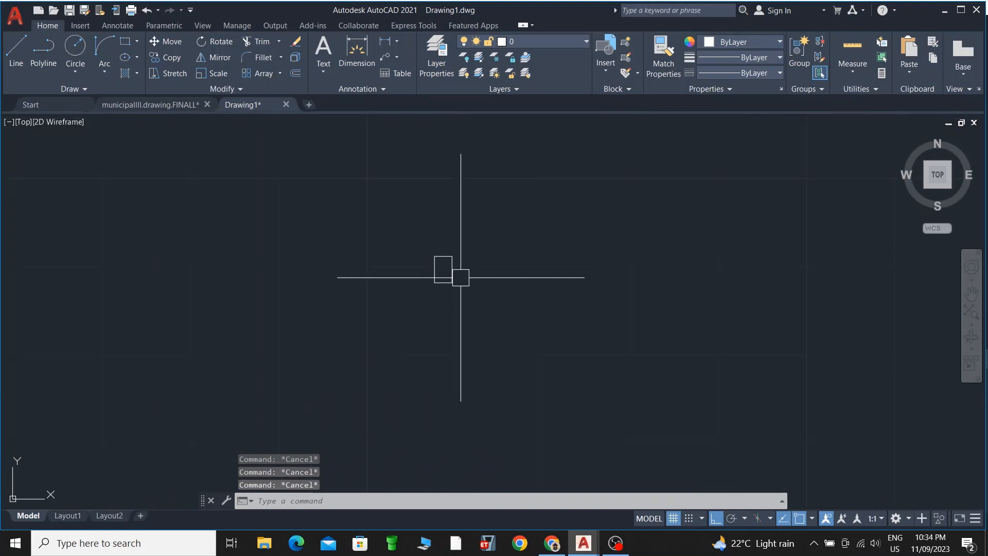
pyautogui.write('L')
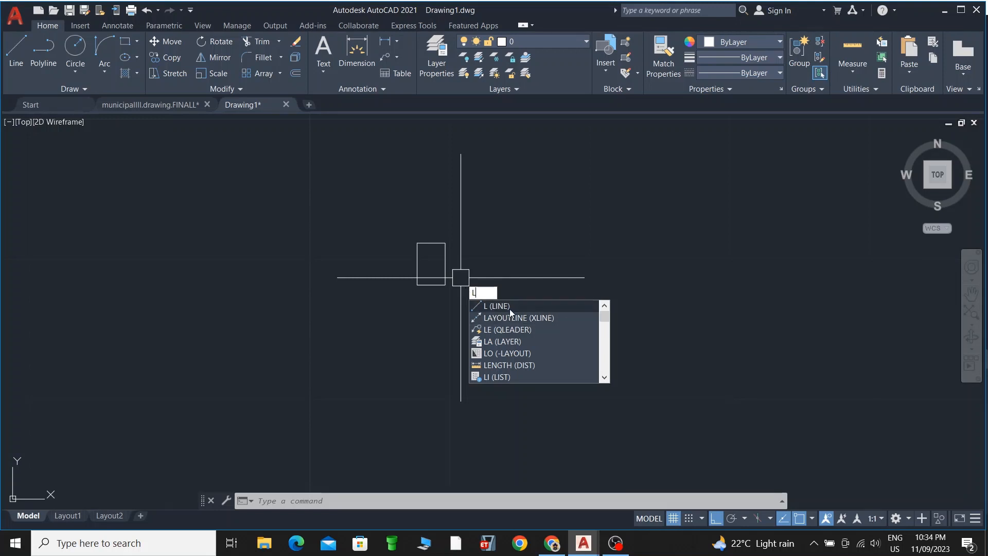
pyautogui.press('Return')
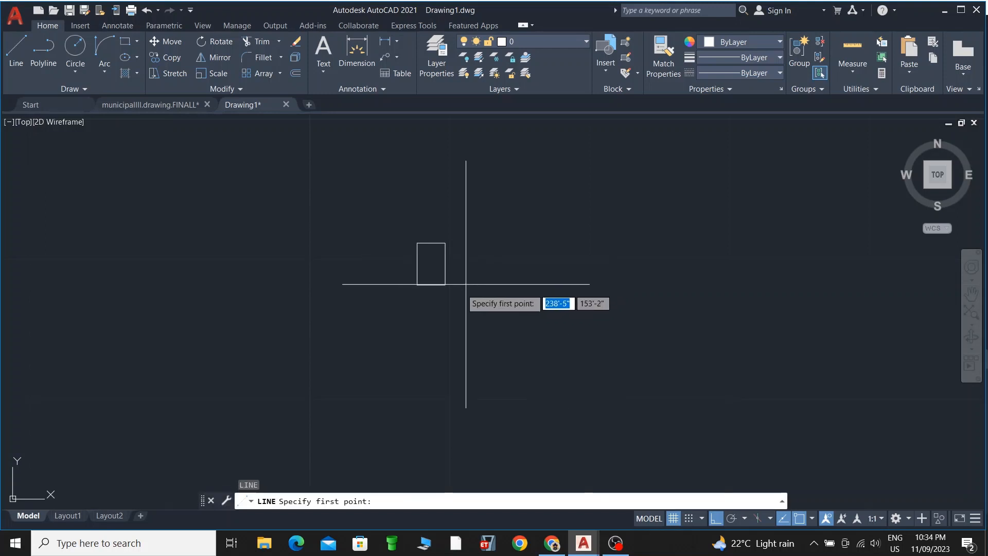
pyautogui.click(418, 285)
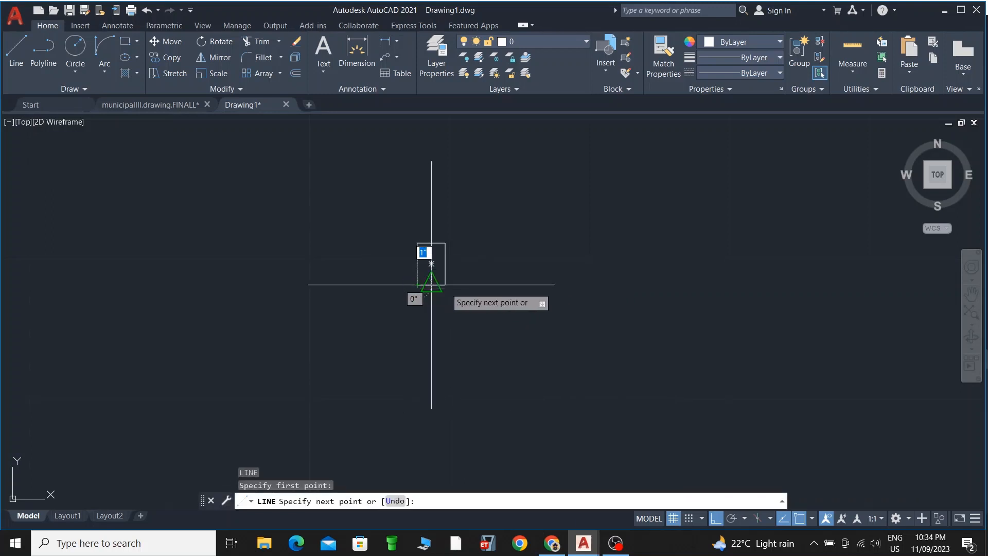
pyautogui.write('2')
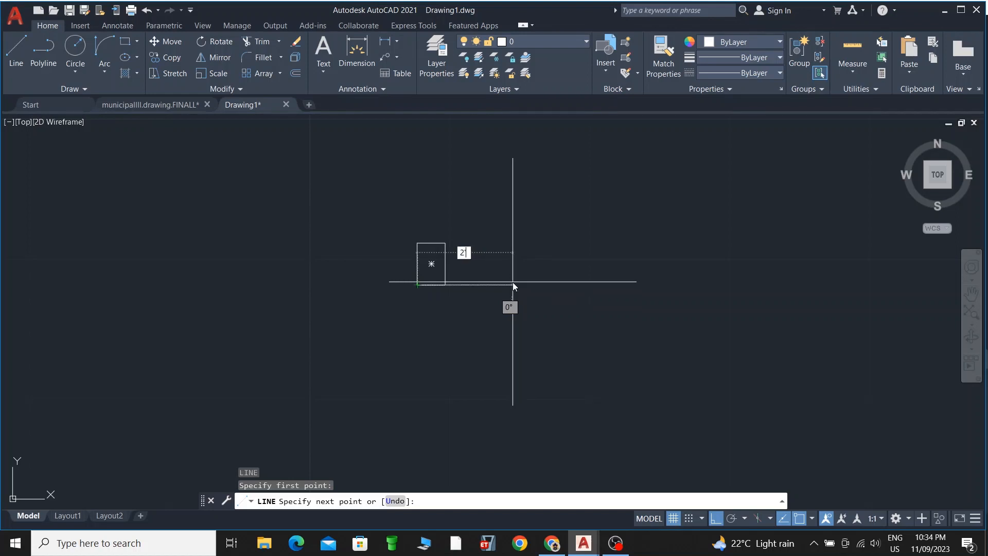
pyautogui.write("'")
pyautogui.press('Return')
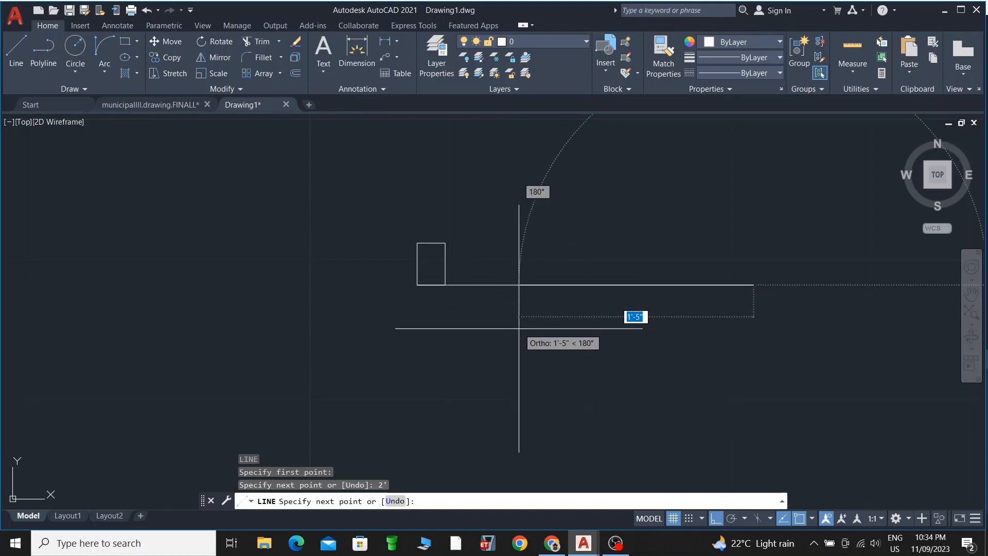
pyautogui.press('Escape')
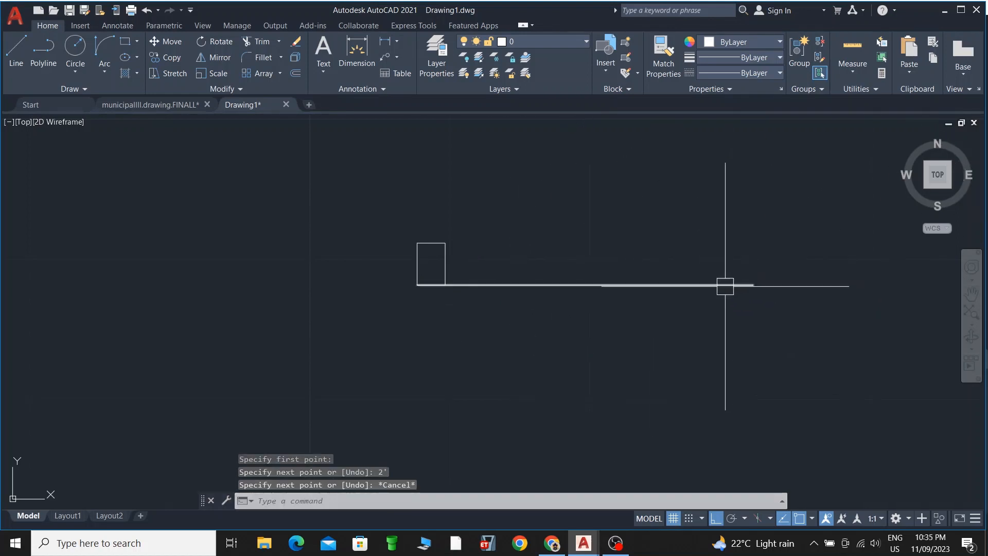
# - Draw a 2' vertical line upward from the small rectangle's lower-left corner
pyautogui.scroll(-2, 571, 296)
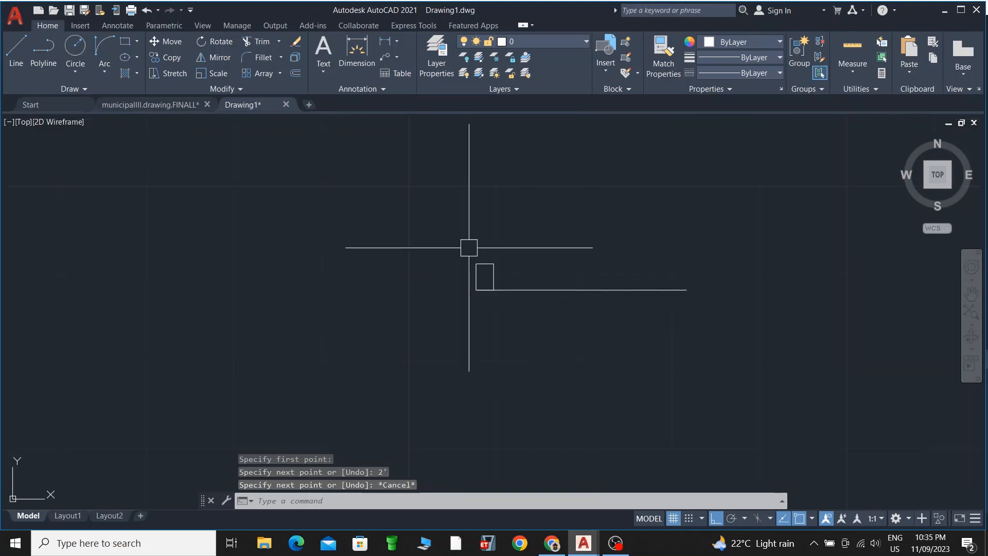
pyautogui.scroll(3, 466, 247)
pyautogui.scroll(-2, 503, 277)
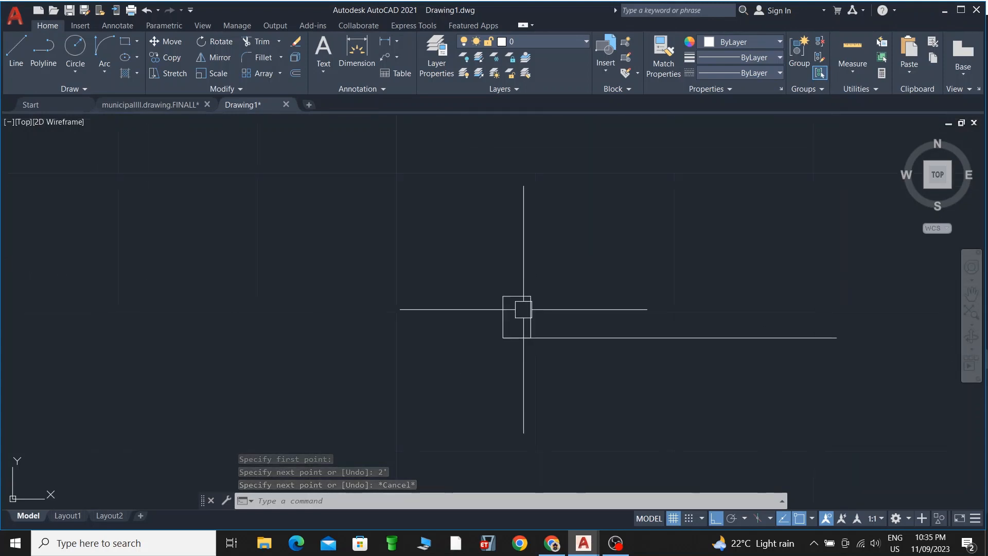
pyautogui.write('l')
pyautogui.press('Return')
pyautogui.click(503, 338)
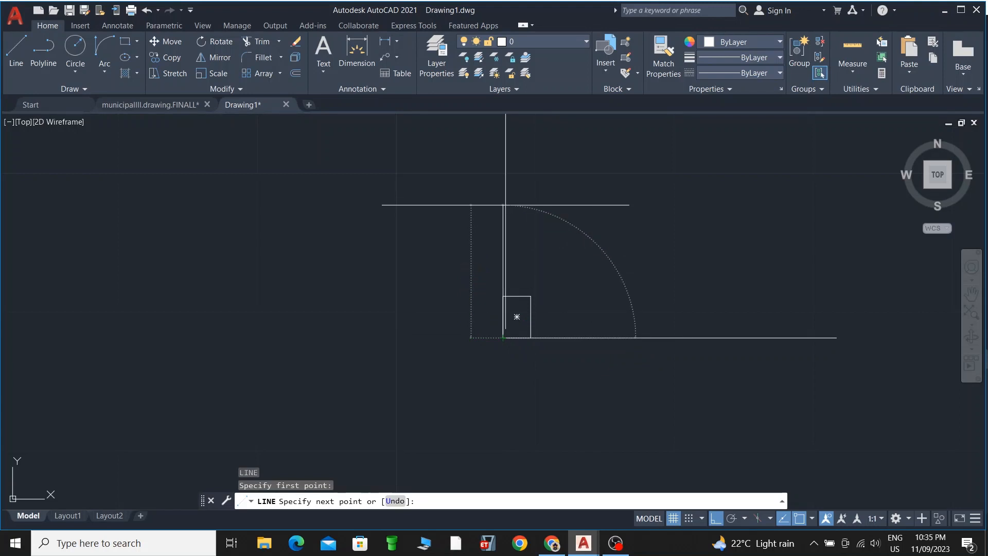
pyautogui.press('Return')
pyautogui.scroll(-3, 507, 232)
pyautogui.press('Escape')
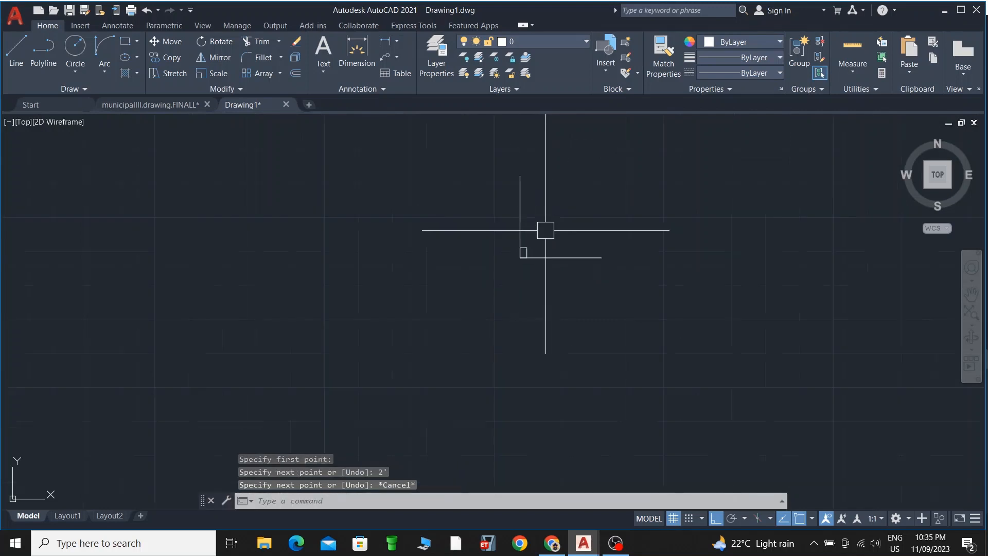
# - Move the vertical line from the rectangle's lower-left corner to its lower-right corner
pyautogui.scroll(4, 505, 196)
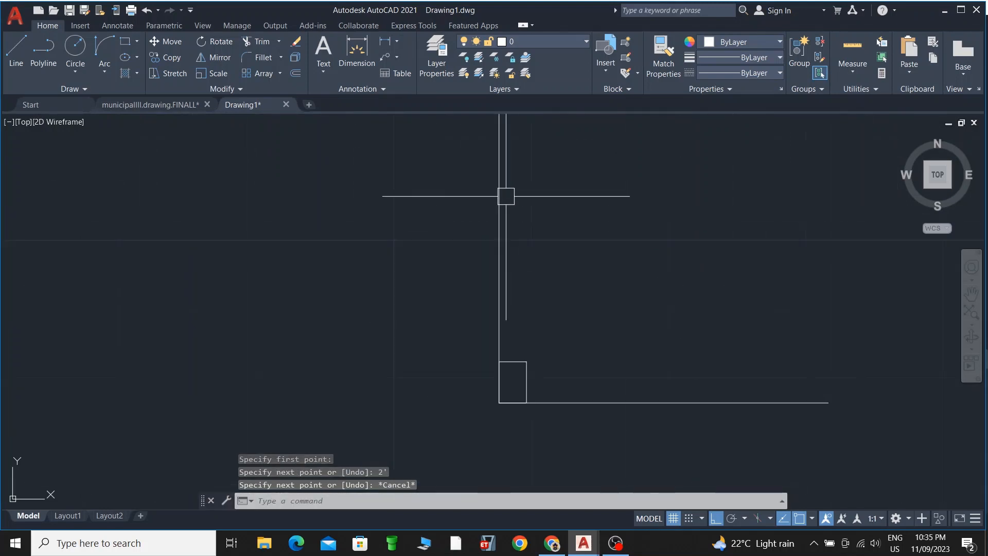
pyautogui.click(500, 203)
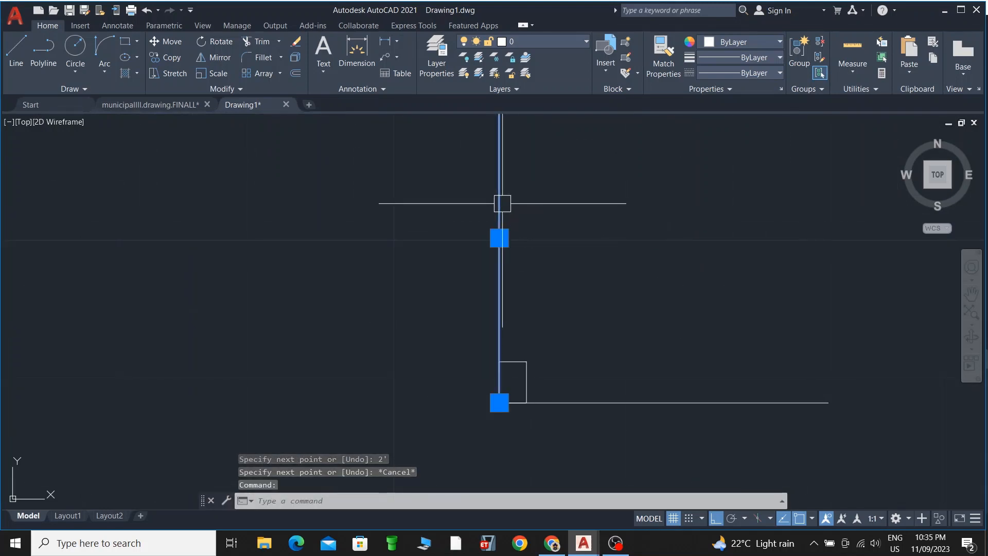
pyautogui.write('m')
pyautogui.press('Return')
pyautogui.click(500, 402)
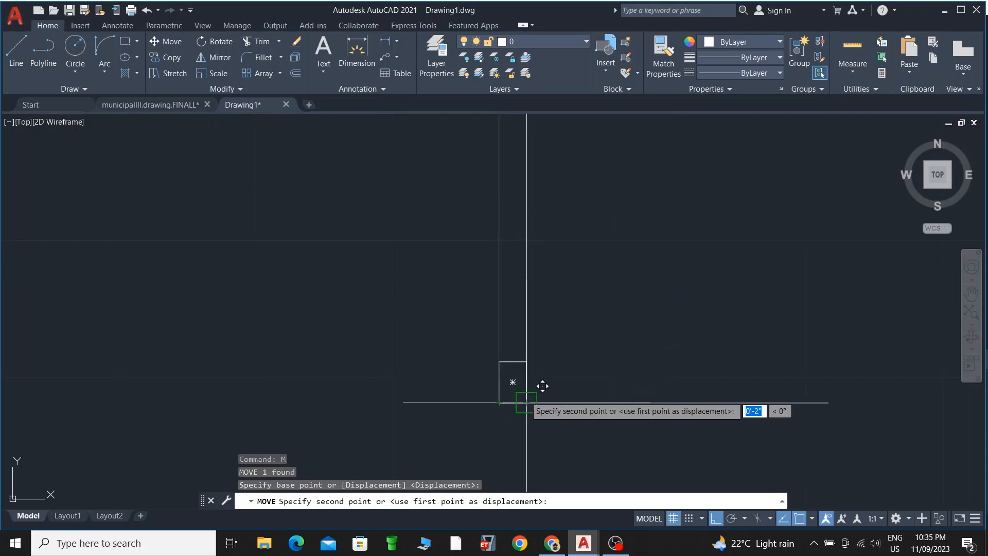
pyautogui.press('Escape')
pyautogui.scroll(-4, 549, 353)
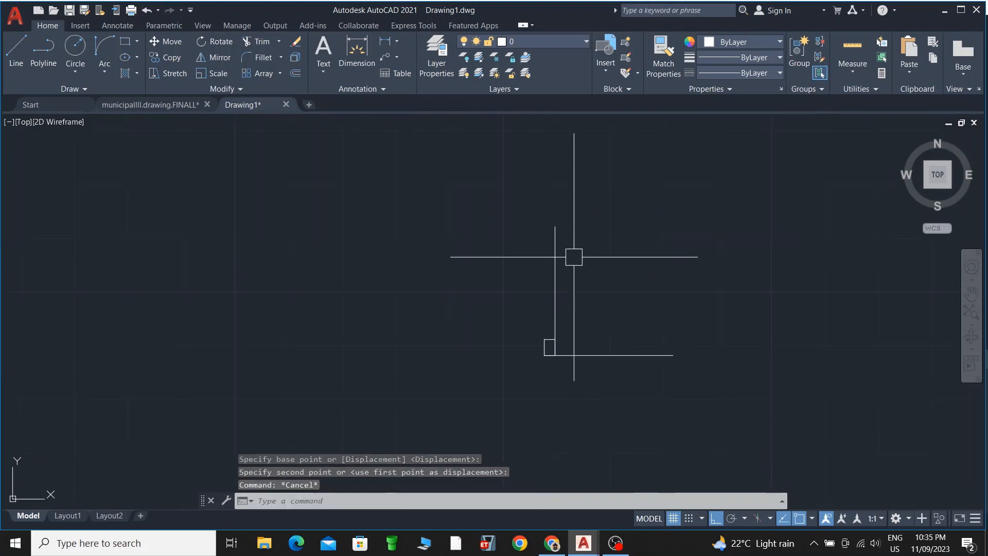
# - Draw a Start, End, Direction arc from the vertical line's upper end to the horizontal line's free end as the door swing
pyautogui.scroll(2, 574, 257)
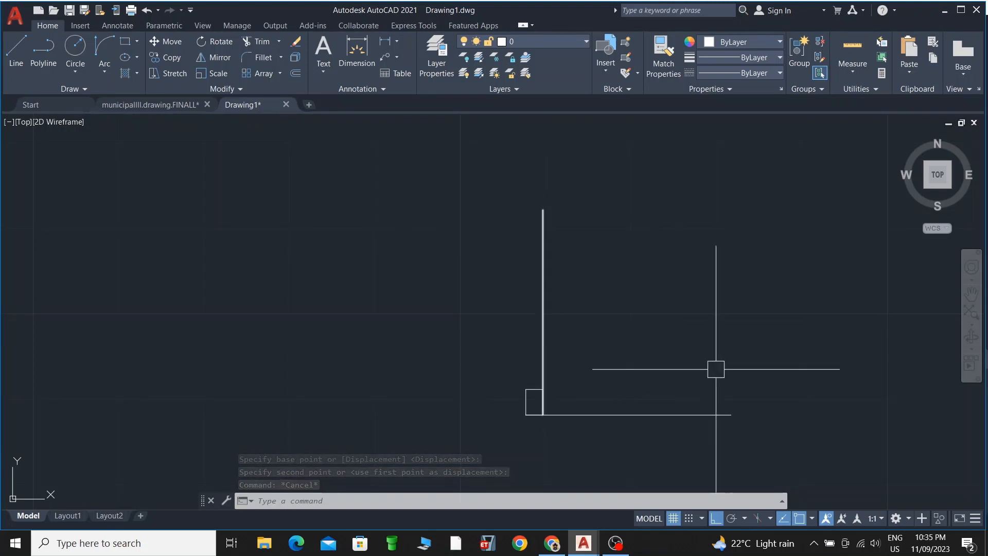
pyautogui.click(102, 76)
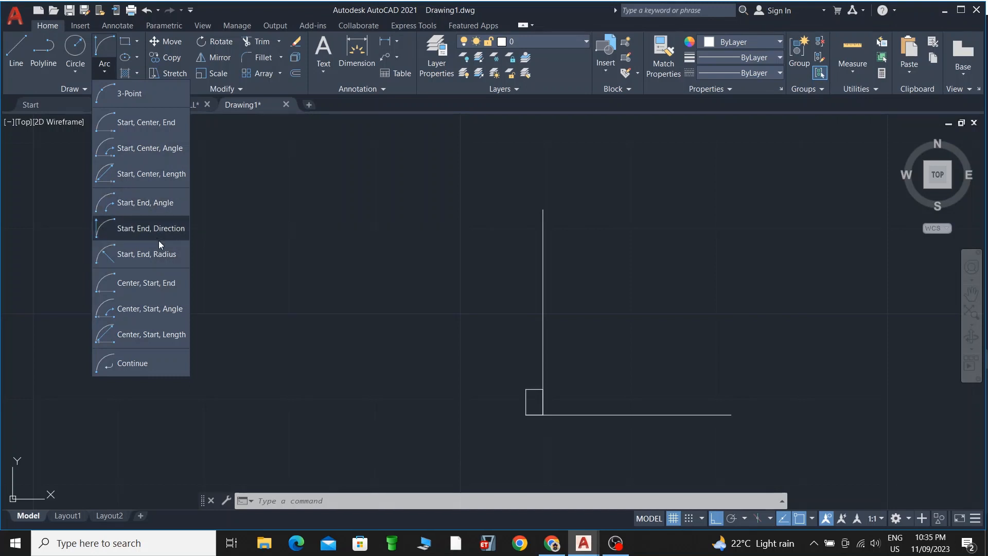
pyautogui.click(158, 228)
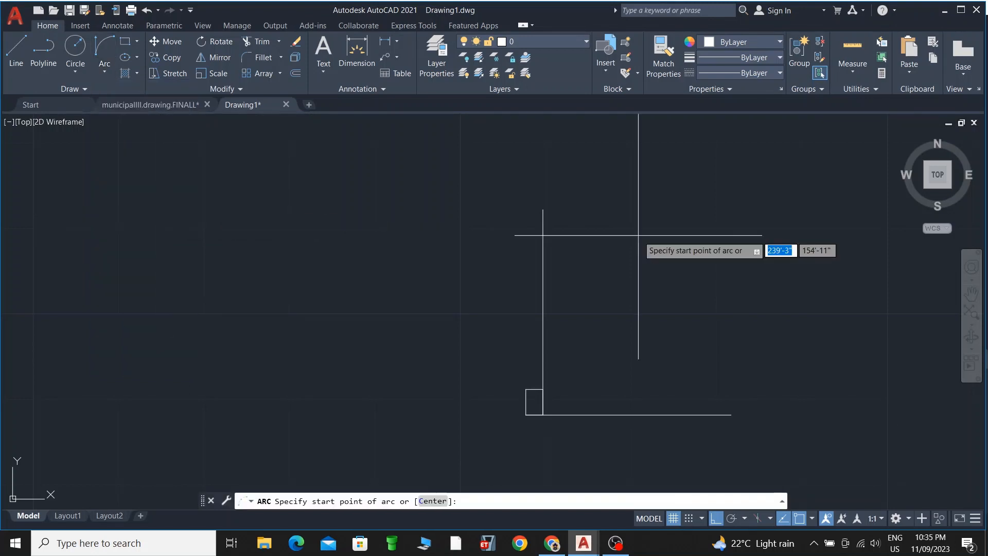
pyautogui.click(543, 210)
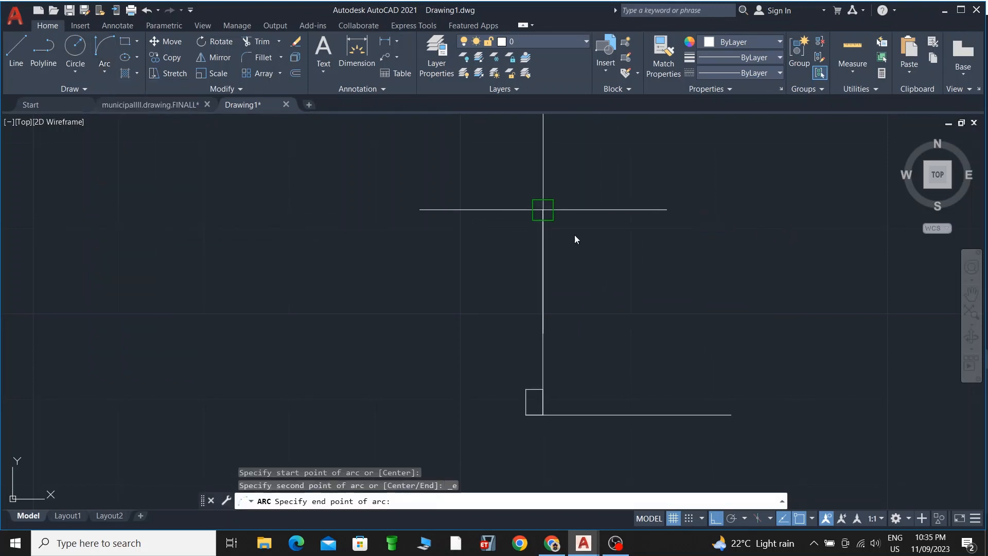
pyautogui.click(731, 414)
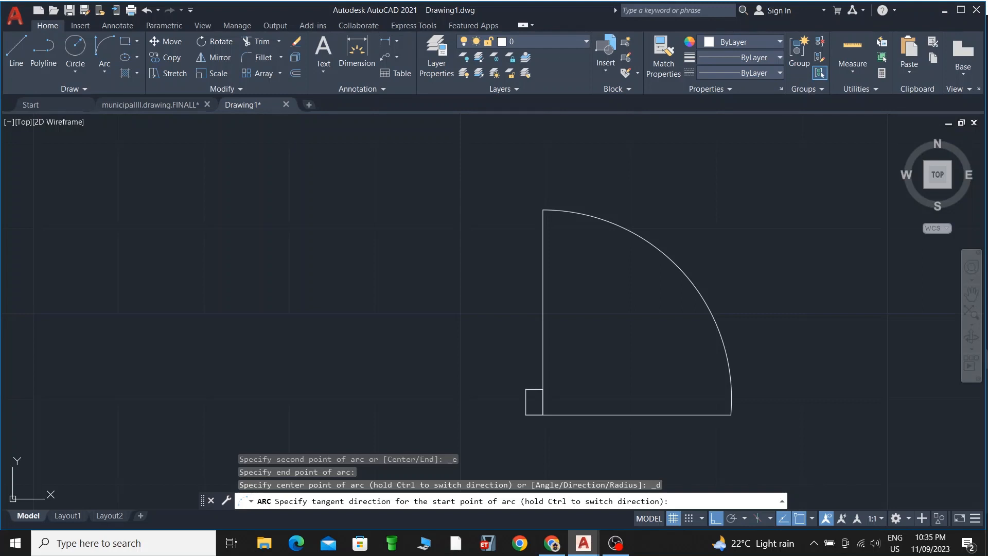
pyautogui.press('Escape')
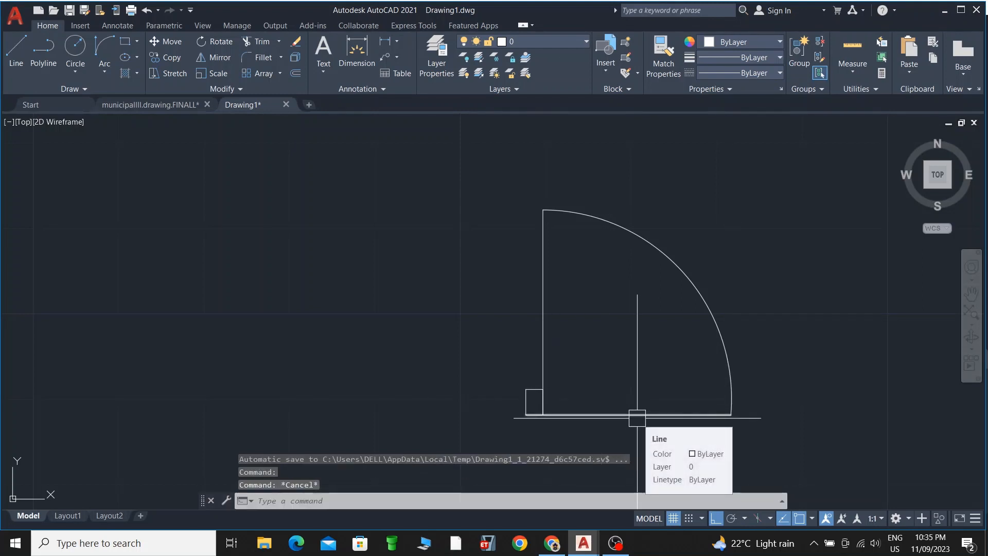
# - Mirror the whole door symbol about a vertical line through the arc's lower end, keeping the source objects
pyautogui.scroll(-2, 669, 386)
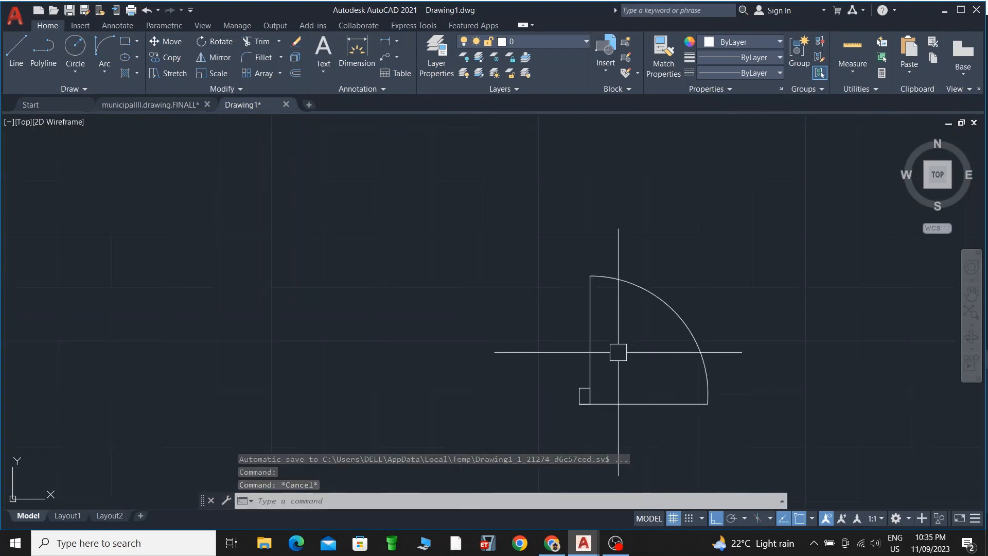
pyautogui.click(742, 438)
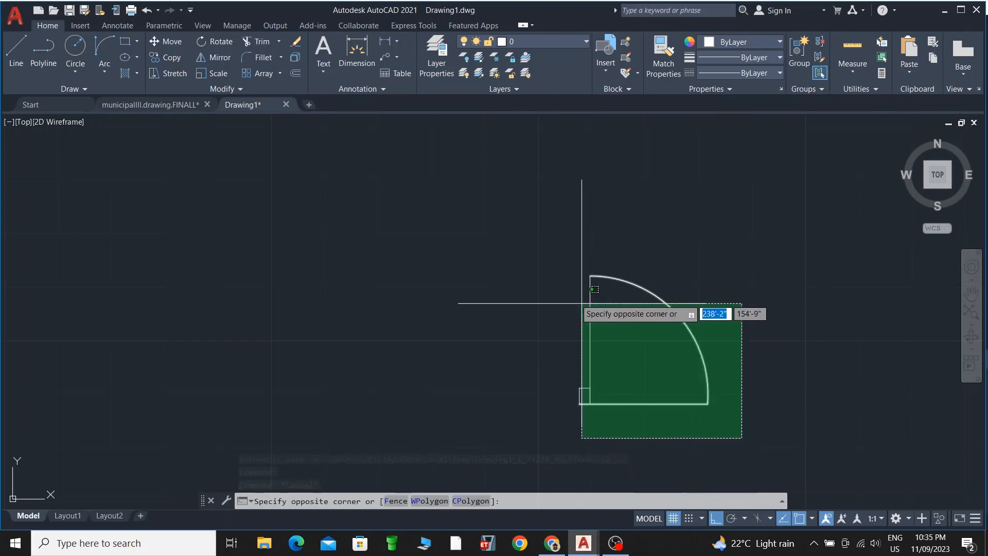
pyautogui.click(540, 264)
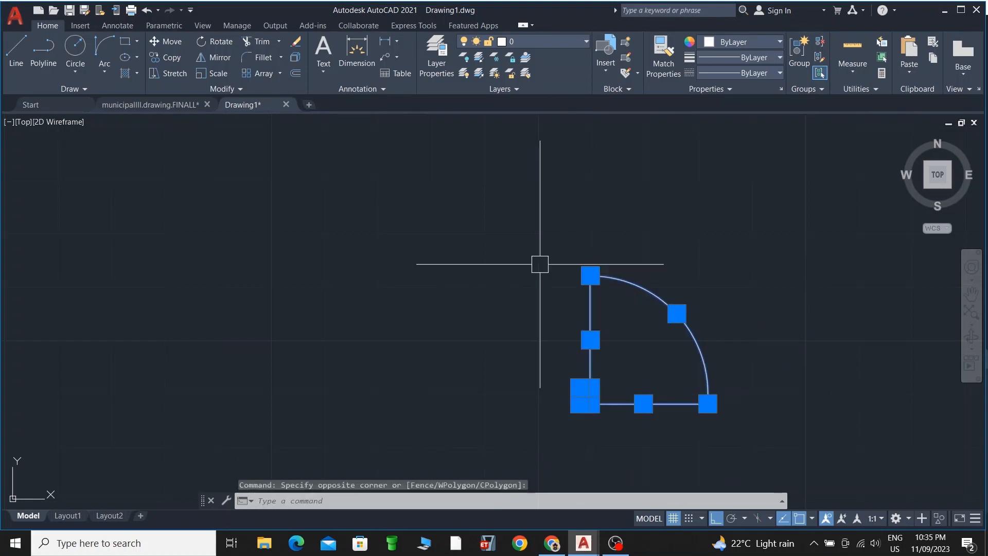
pyautogui.write('mi')
pyautogui.press('Return')
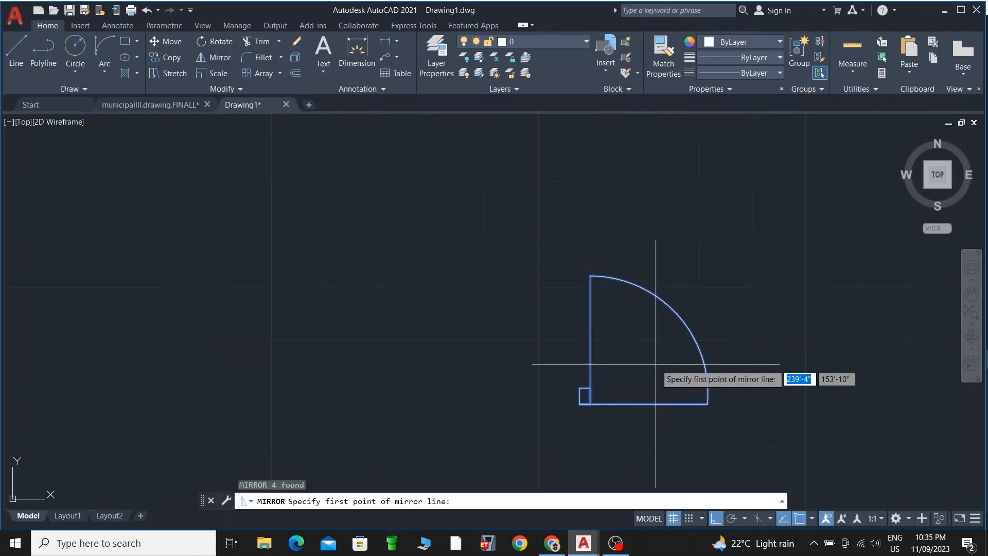
pyautogui.click(708, 404)
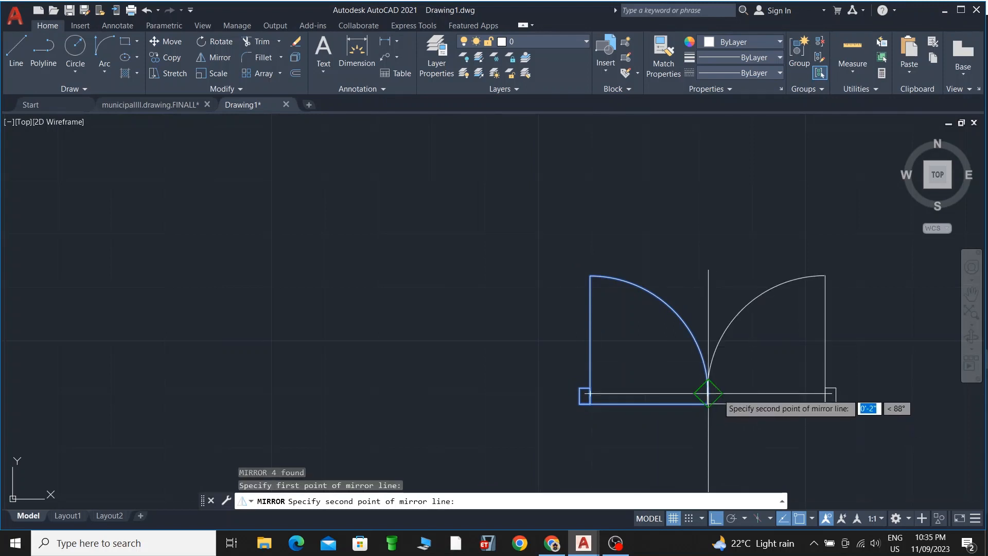
pyautogui.click(705, 246)
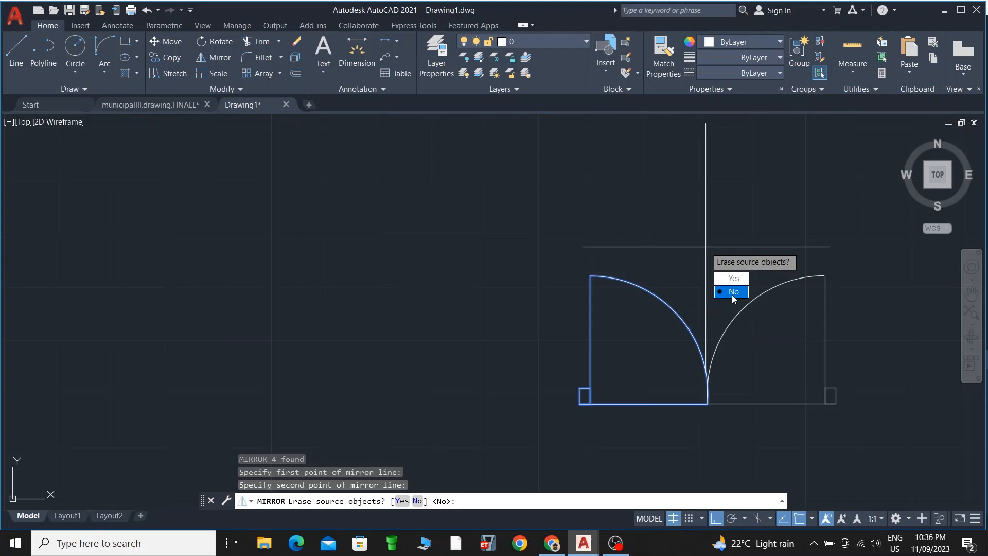
pyautogui.click(732, 292)
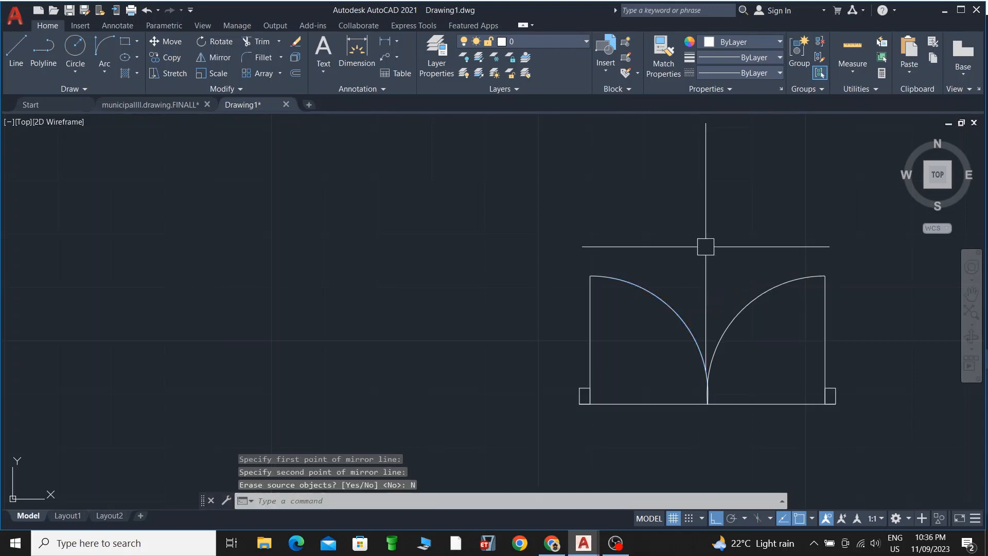
# - Erase the two horizontal lines along the base of the double door
pyautogui.click(761, 401)
pyautogui.click(664, 399)
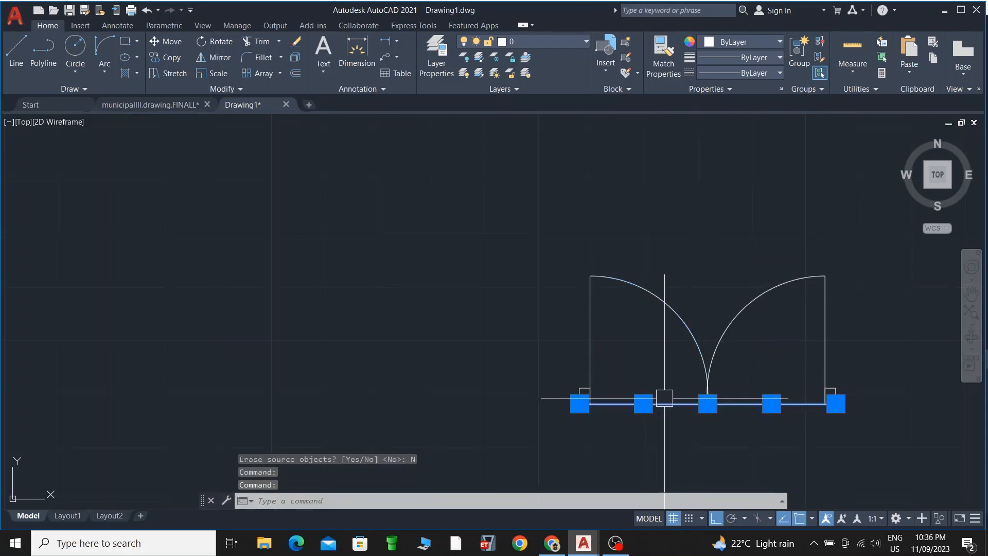
pyautogui.press('Delete')
# - Shorten the right door leaf's vertical line so it ends at the upper corner of its frame rectangle
pyautogui.scroll(2, 822, 379)
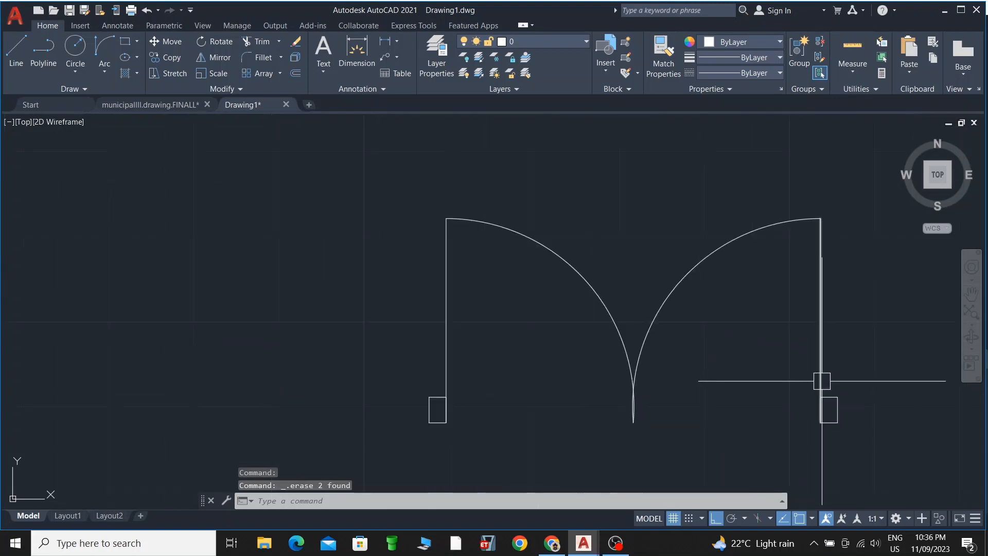
pyautogui.click(822, 362)
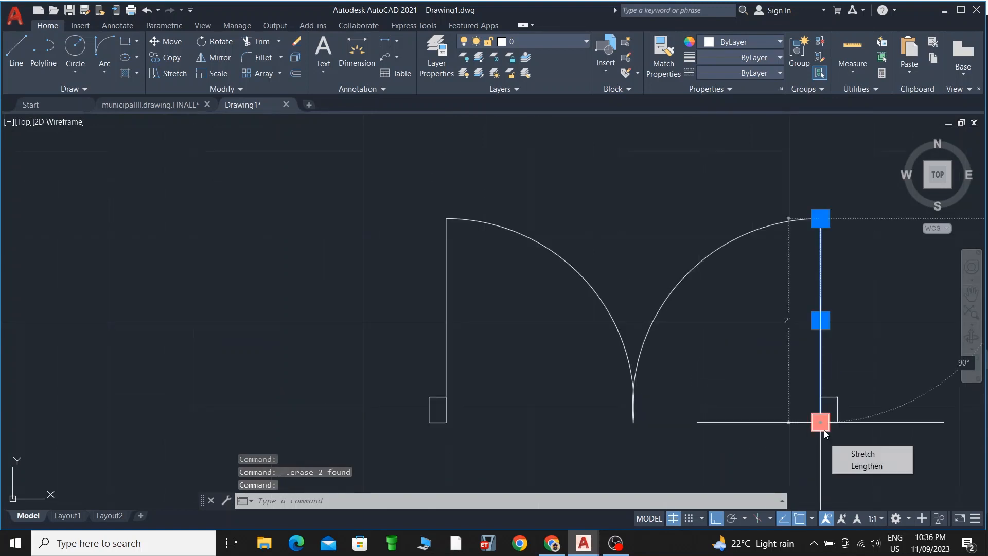
pyautogui.click(821, 422)
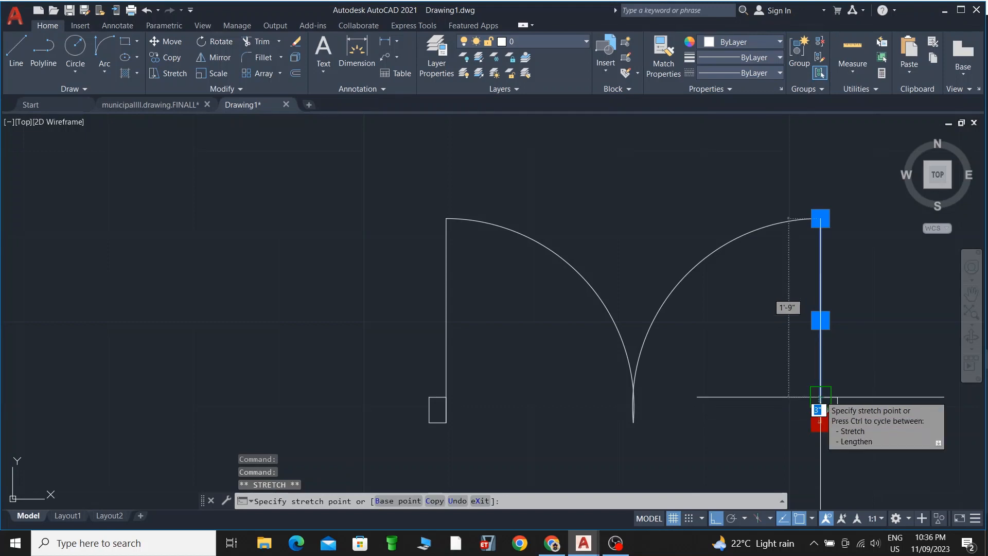
pyautogui.click(820, 398)
pyautogui.press('Escape')
pyautogui.press('Escape')
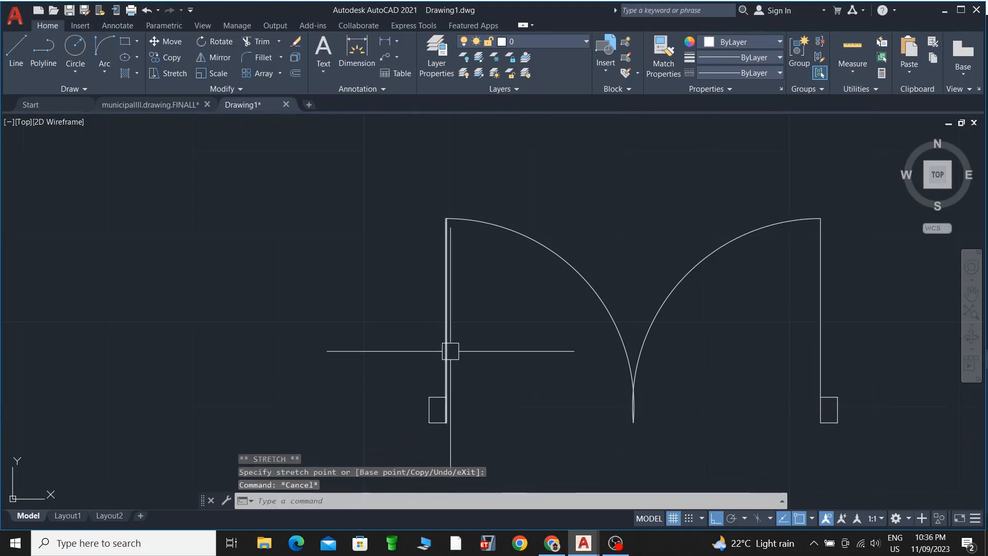
# - Shorten the left door leaf's vertical line so it ends at the upper corner of its frame rectangle
pyautogui.click(447, 391)
pyautogui.click(447, 422)
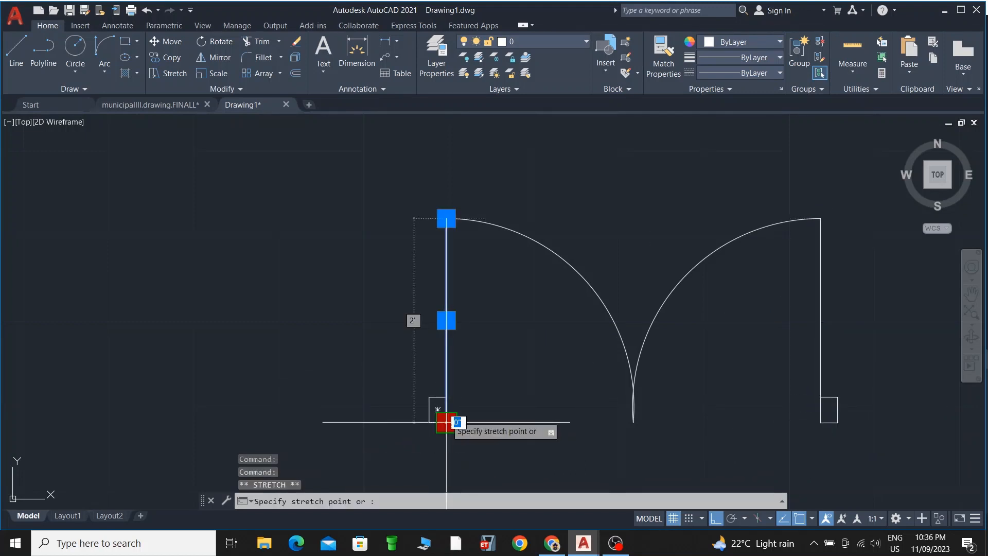
pyautogui.click(446, 397)
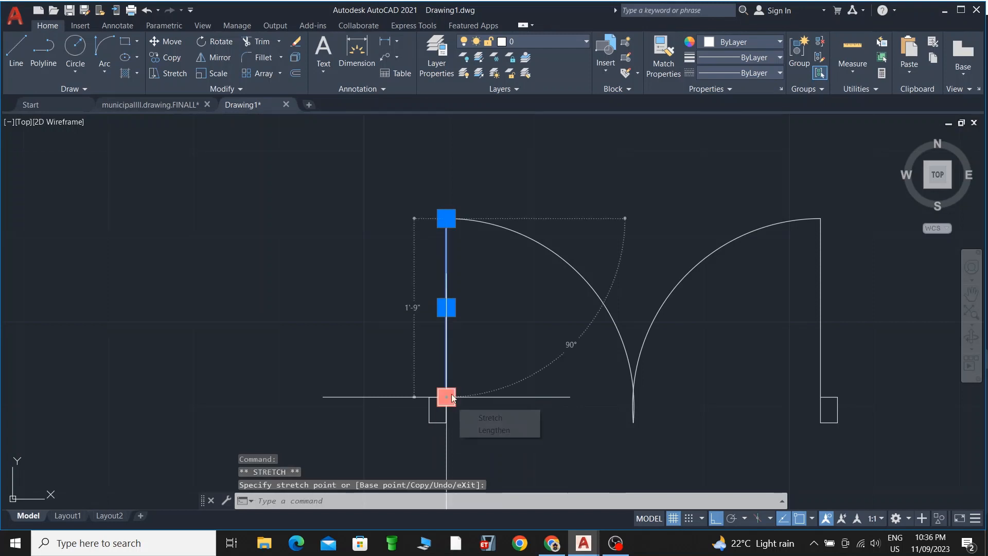
pyautogui.press('Escape')
# - Offset both door leaves' vertical lines outward by 1 inch to give the leaves thickness
pyautogui.scroll(-2, 560, 324)
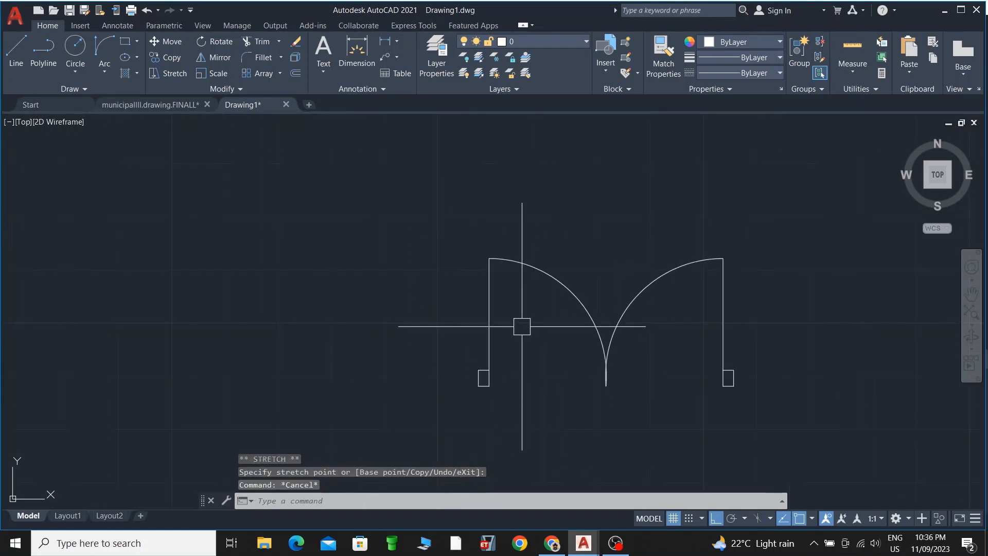
pyautogui.write('o')
pyautogui.press('Return')
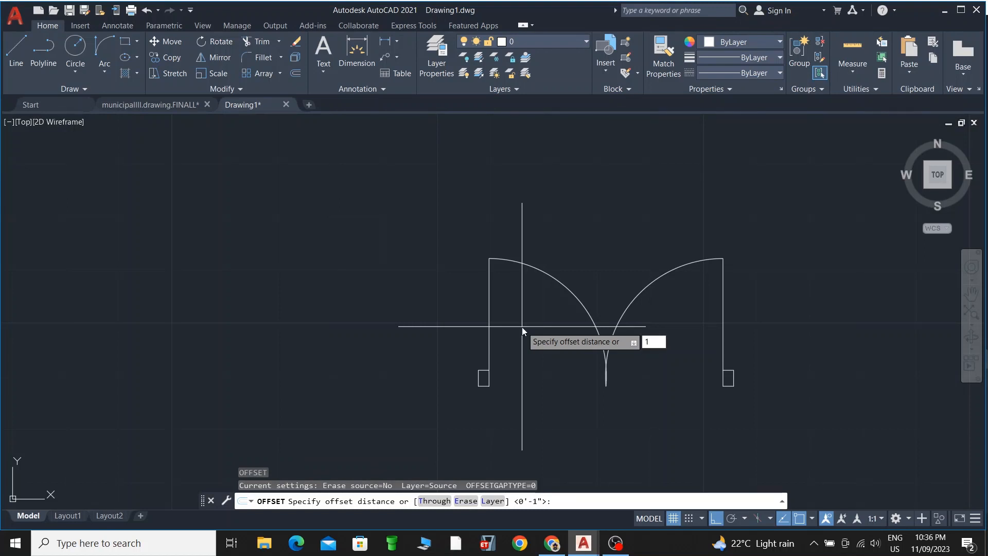
pyautogui.press('Return')
pyautogui.click(489, 322)
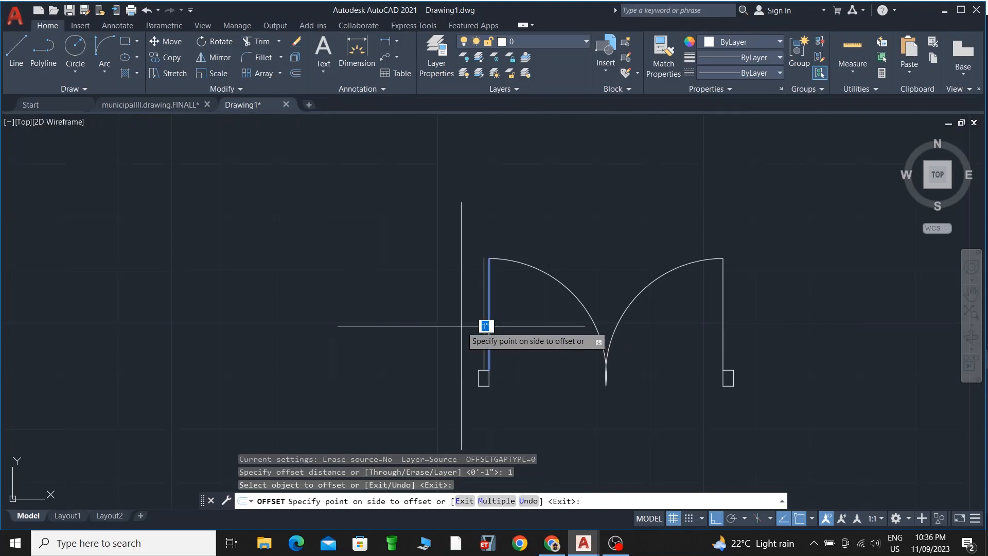
pyautogui.click(461, 325)
pyautogui.click(724, 321)
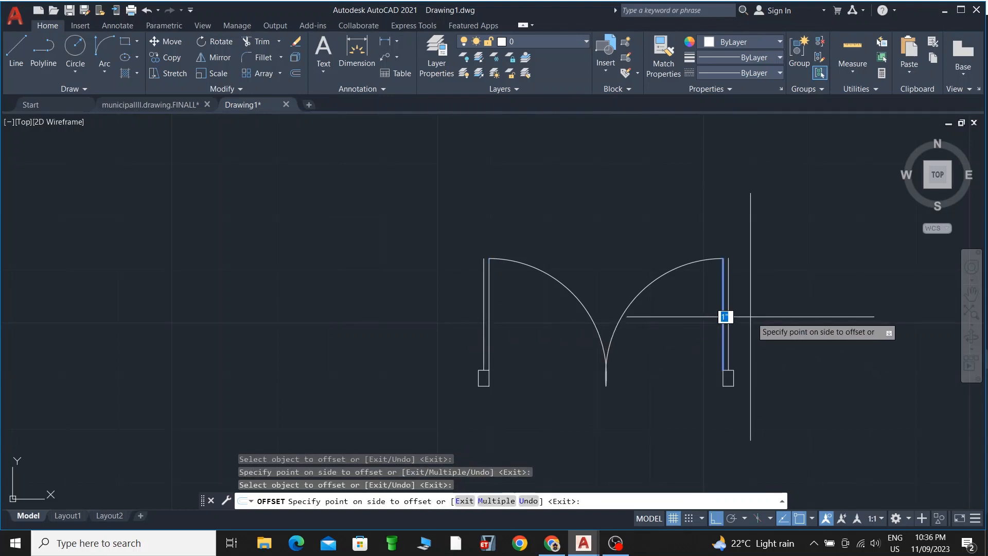
pyautogui.click(726, 322)
pyautogui.press('Escape')
# - Draw a short line joining the upper ends of the left door leaf's two vertical lines
pyautogui.scroll(4, 494, 261)
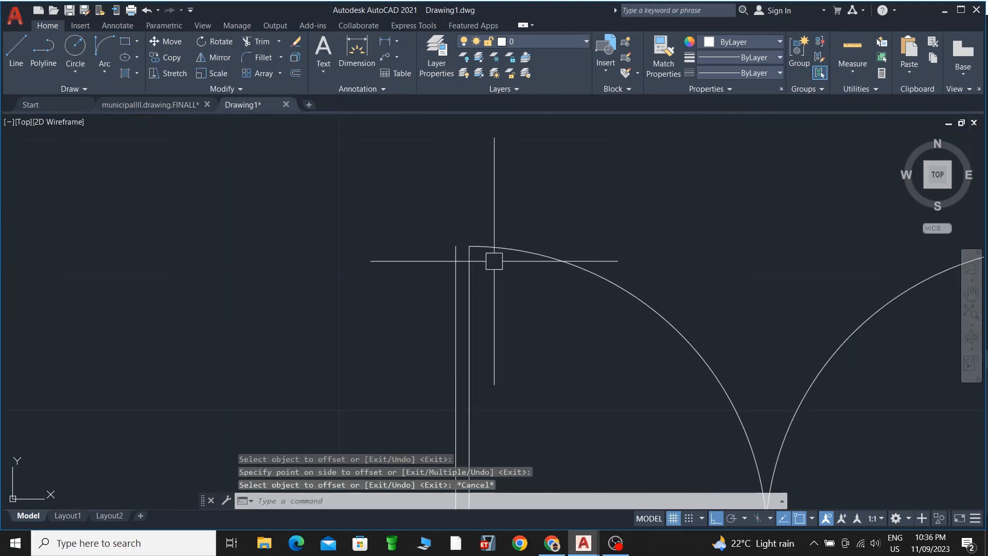
pyautogui.scroll(2, 481, 261)
pyautogui.write('l')
pyautogui.press('Return')
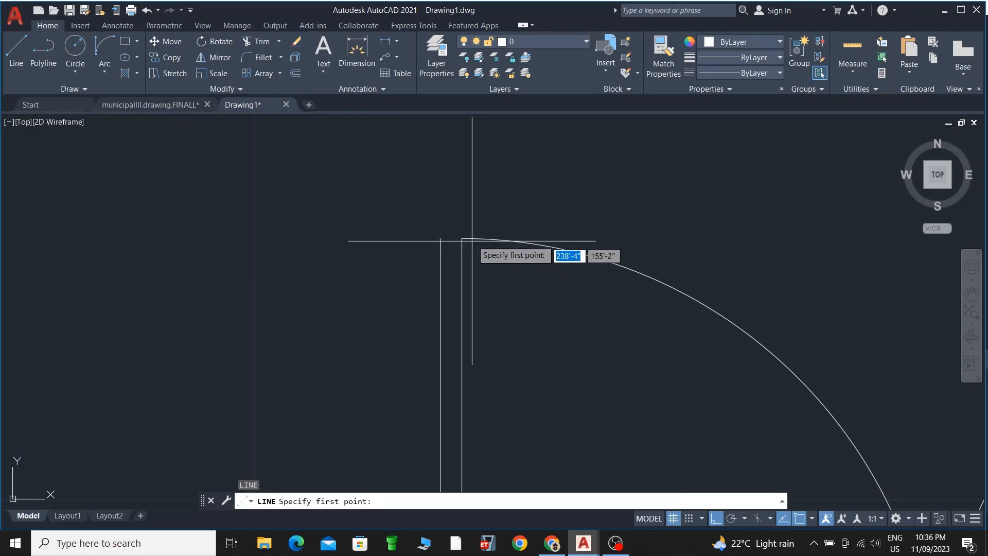
pyautogui.click(462, 238)
pyautogui.press('Escape')
# - Draw a short line joining the upper ends of the right door leaf's two vertical lines
pyautogui.scroll(-4, 441, 238)
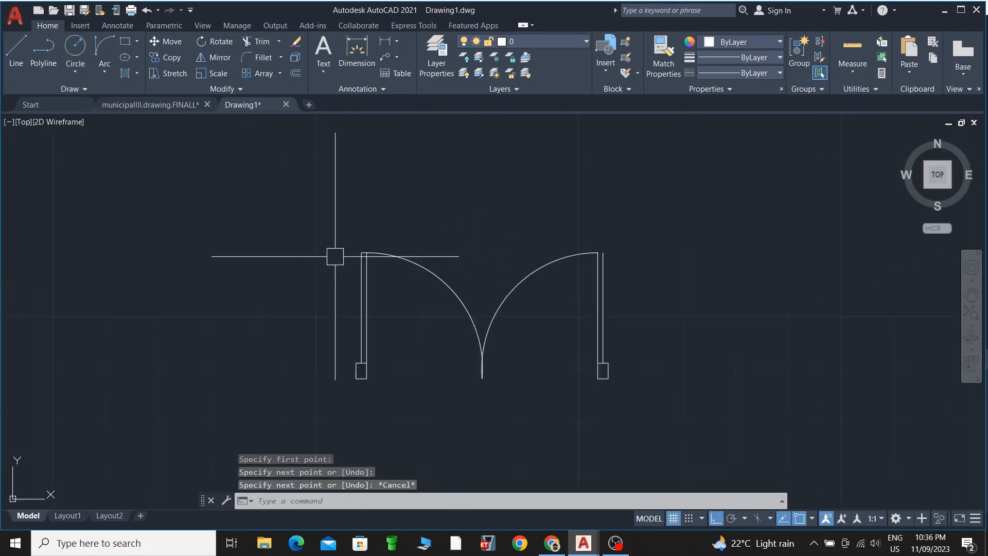
pyautogui.scroll(1, 586, 257)
pyautogui.scroll(2, 613, 249)
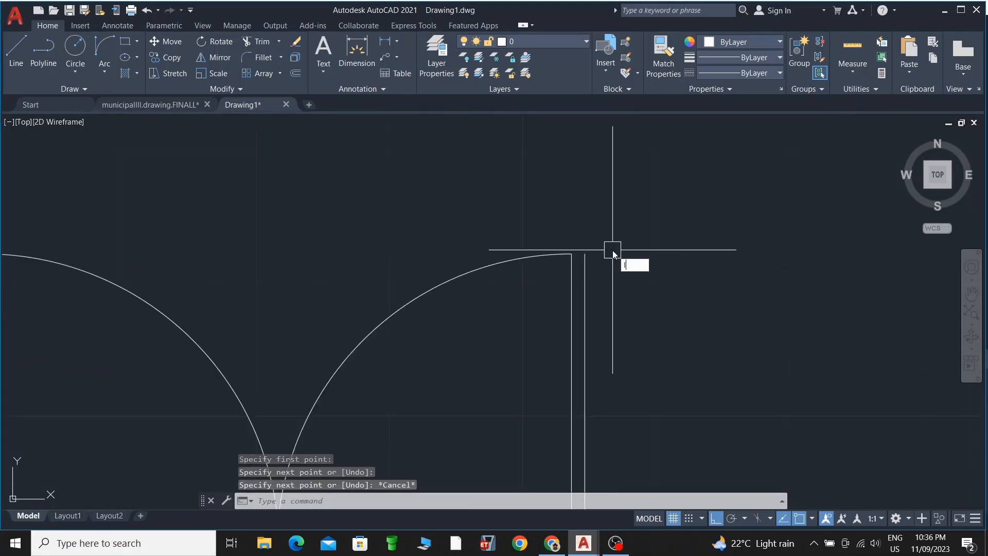
pyautogui.press('Return')
pyautogui.click(585, 253)
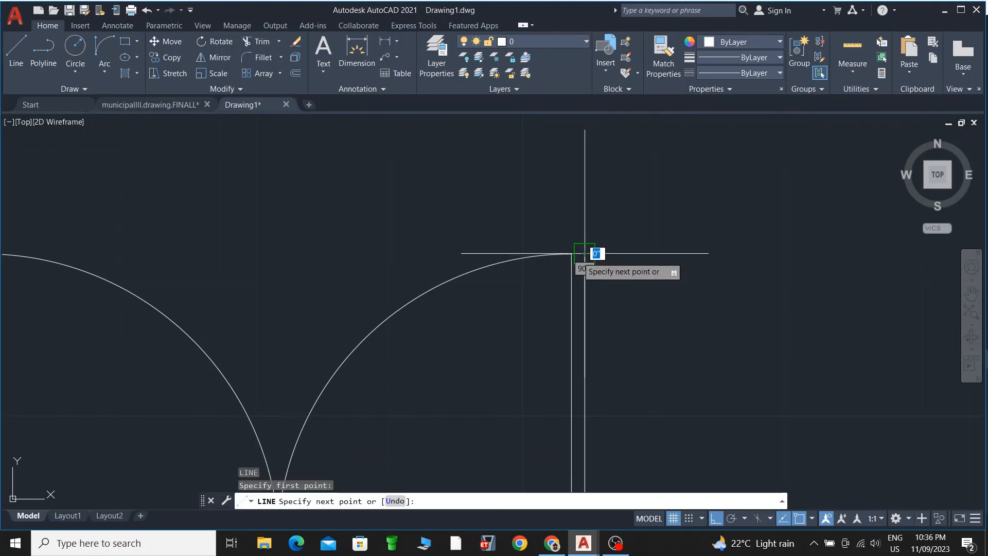
pyautogui.press('Escape')
pyautogui.scroll(-8, 627, 261)
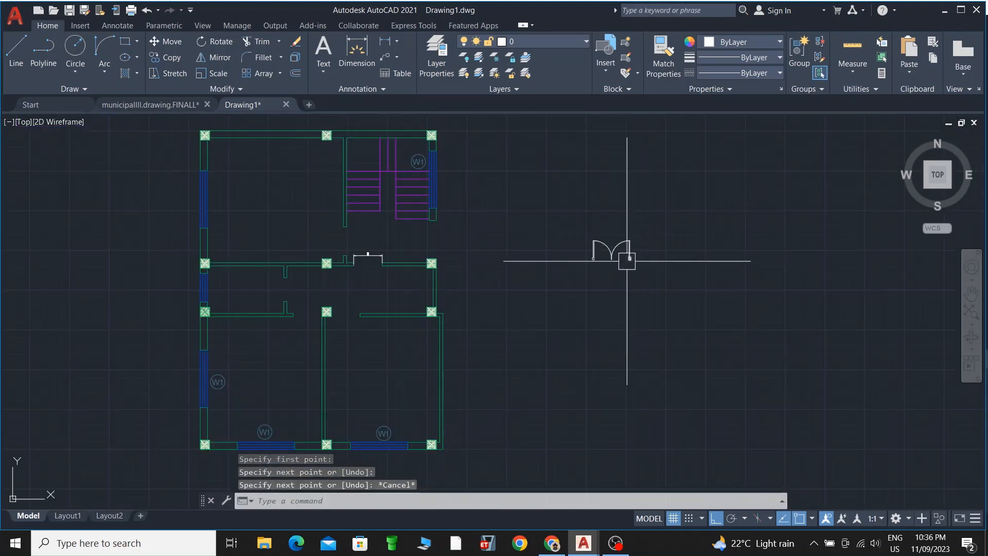
pyautogui.scroll(4, 627, 261)
pyautogui.scroll(-2, 640, 282)
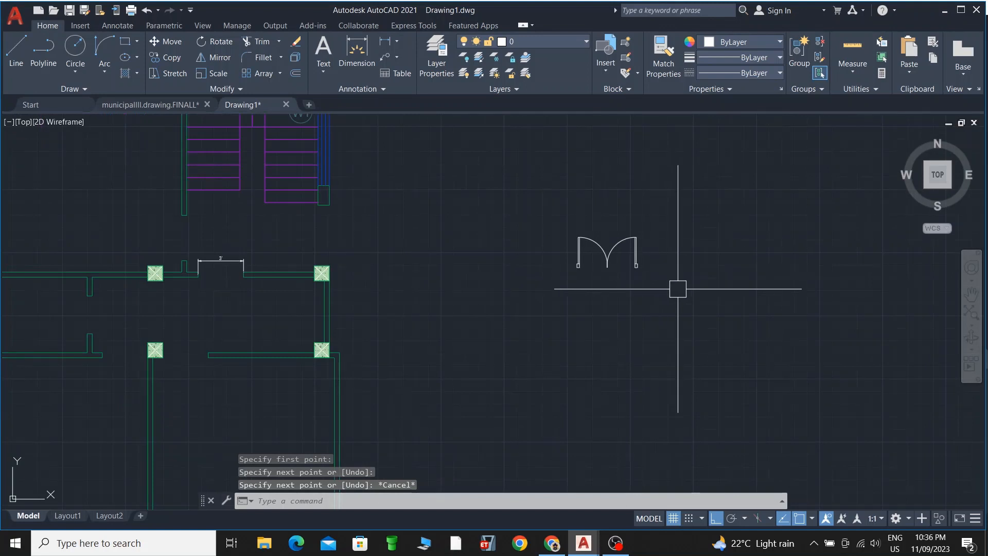
pyautogui.click(677, 290)
pyautogui.press('Escape')
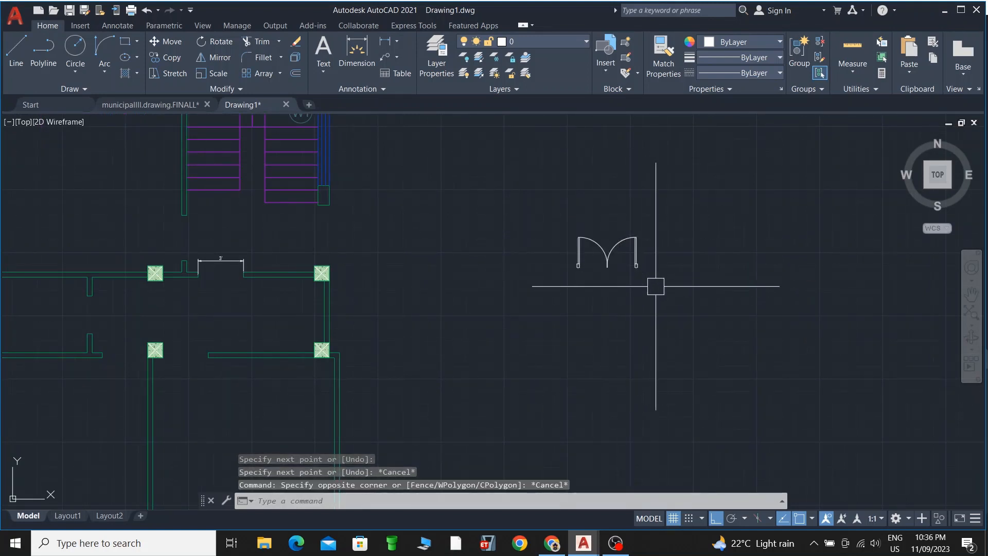
pyautogui.scroll(2, 600, 195)
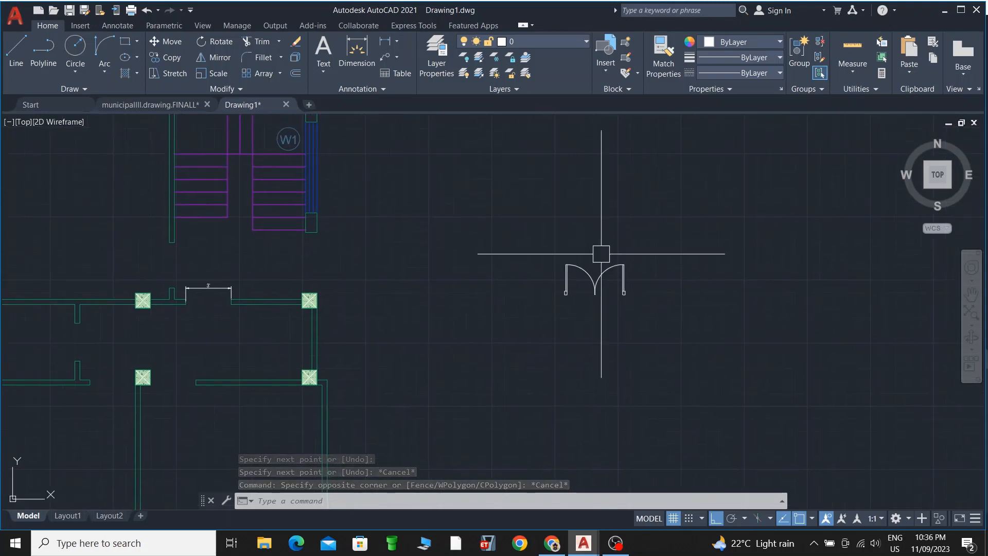
pyautogui.scroll(2, 589, 277)
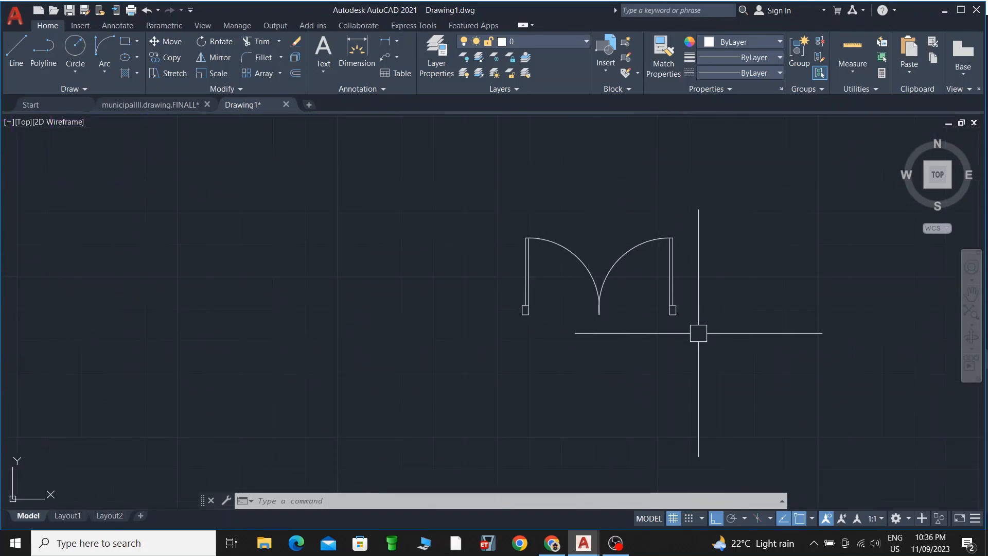
pyautogui.scroll(-2, 636, 329)
pyautogui.scroll(2, 638, 326)
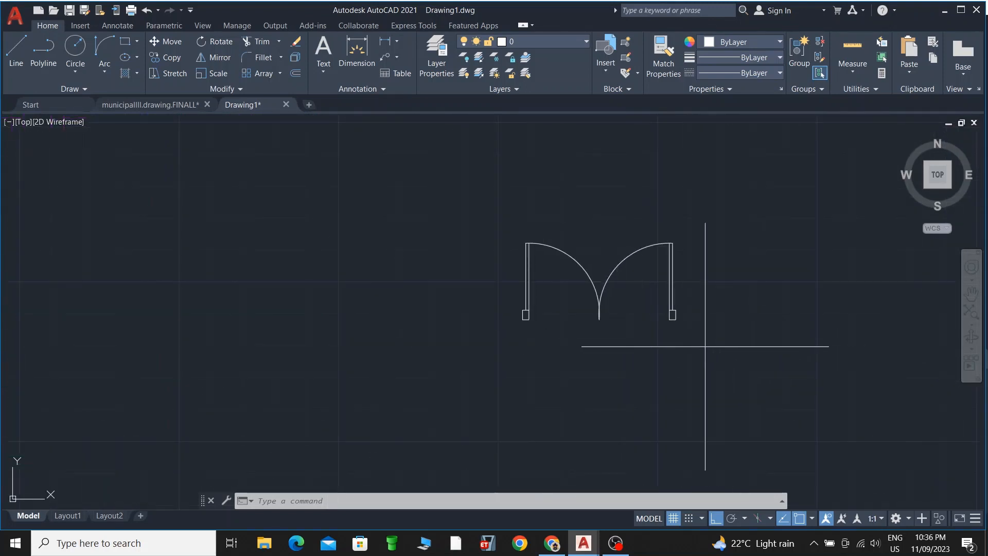
# - Combine all objects of the double-door symbol into a single block, keeping inches as the block unit
pyautogui.click(705, 346)
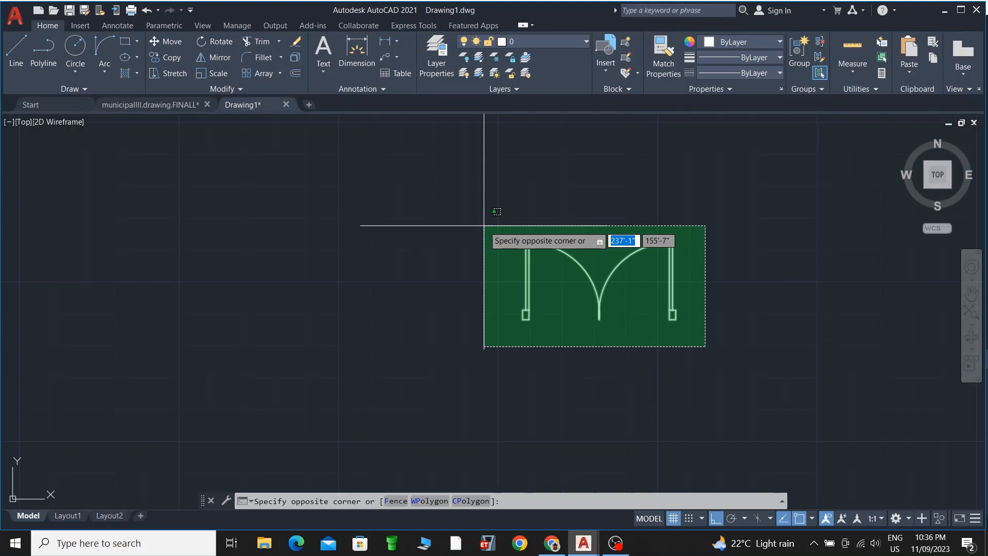
pyautogui.click(484, 225)
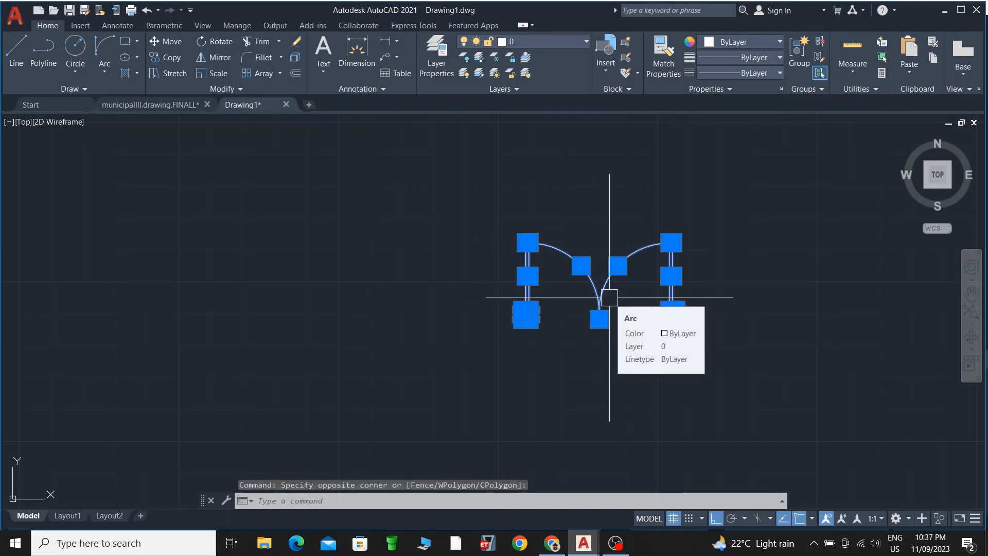
pyautogui.write('B')
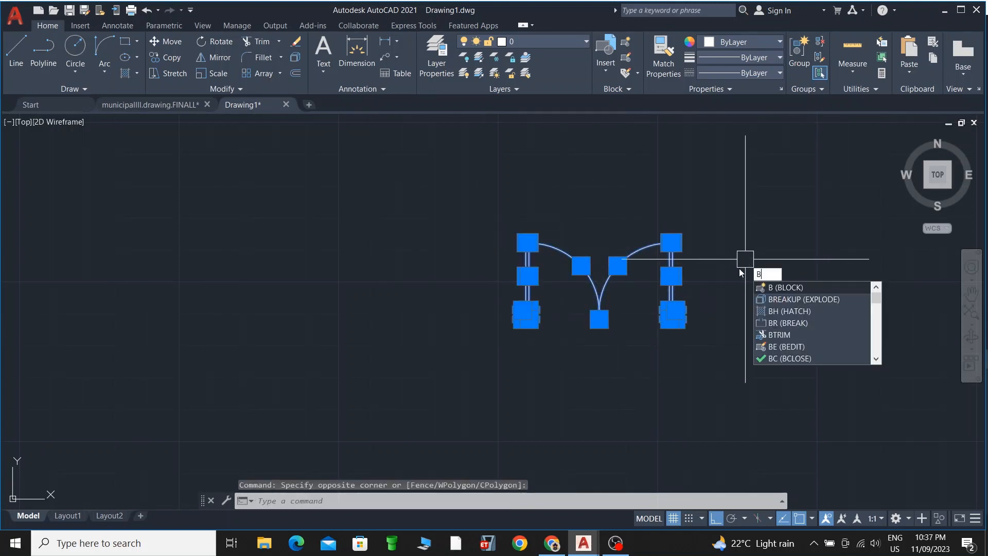
pyautogui.press('Return')
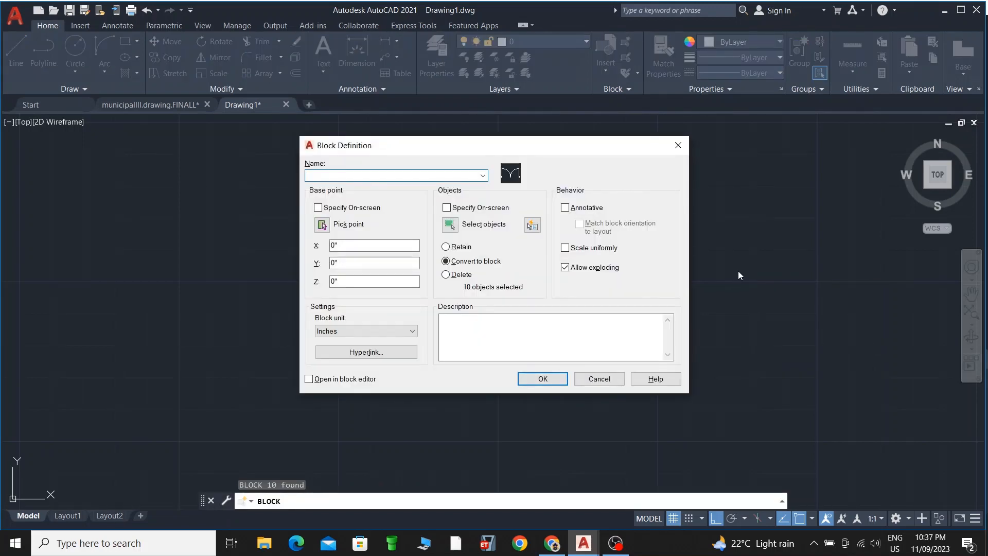
pyautogui.click(544, 378)
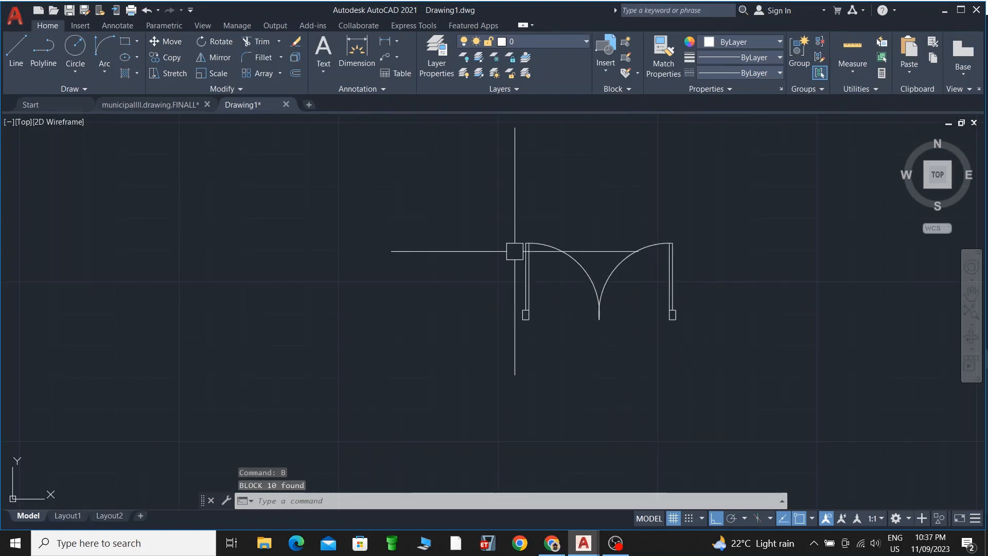
pyautogui.scroll(-4, 632, 253)
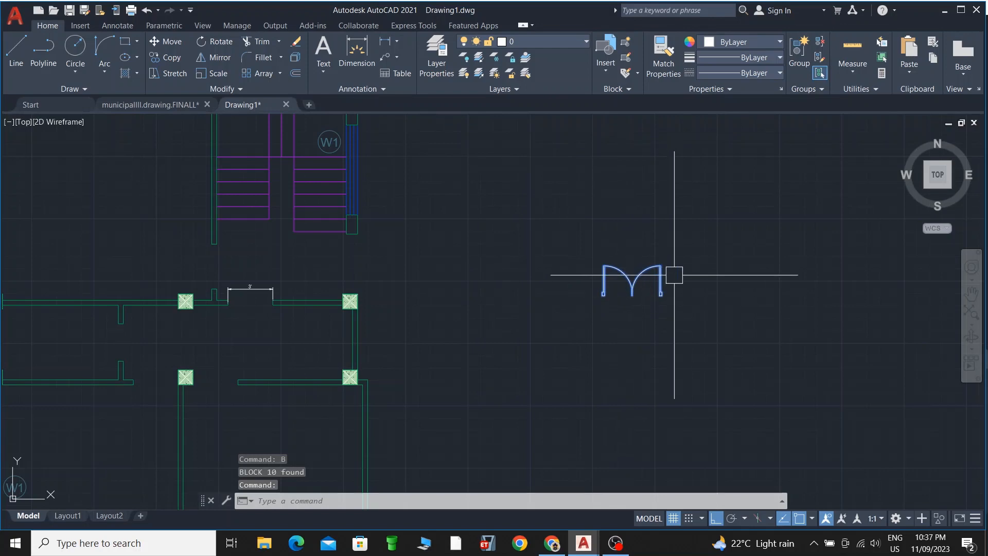
pyautogui.press('Escape')
pyautogui.press('Escape')
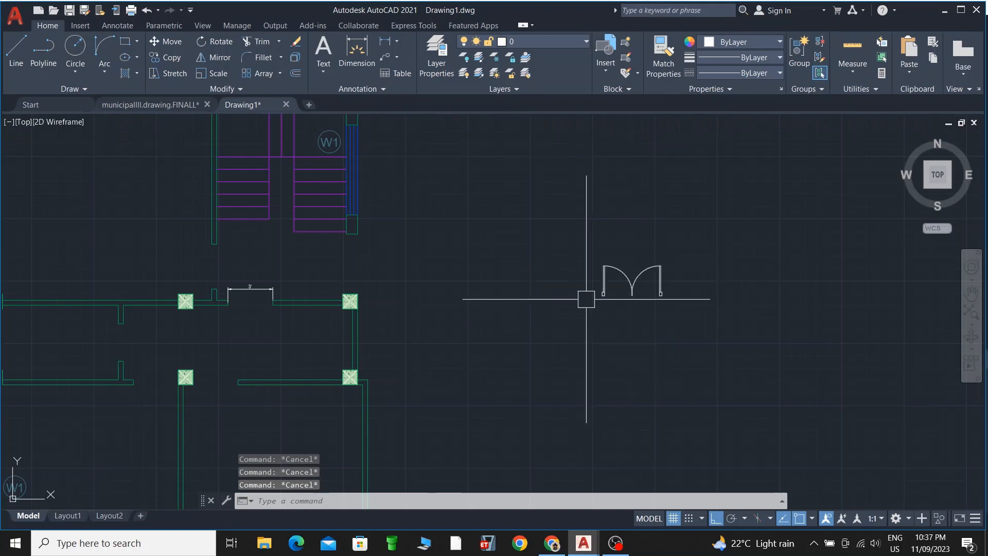
# - Shift the double-door block a little toward the floor plan and rotate it 90 degrees counterclockwise about its lower-right frame
pyautogui.click(631, 284)
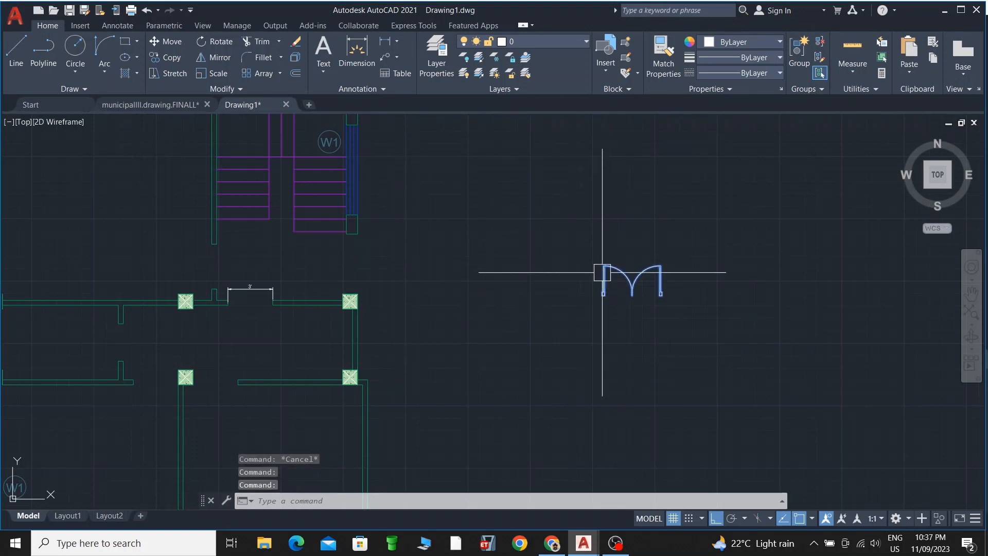
pyautogui.moveTo(611, 274); pyautogui.dragTo(262, 208)
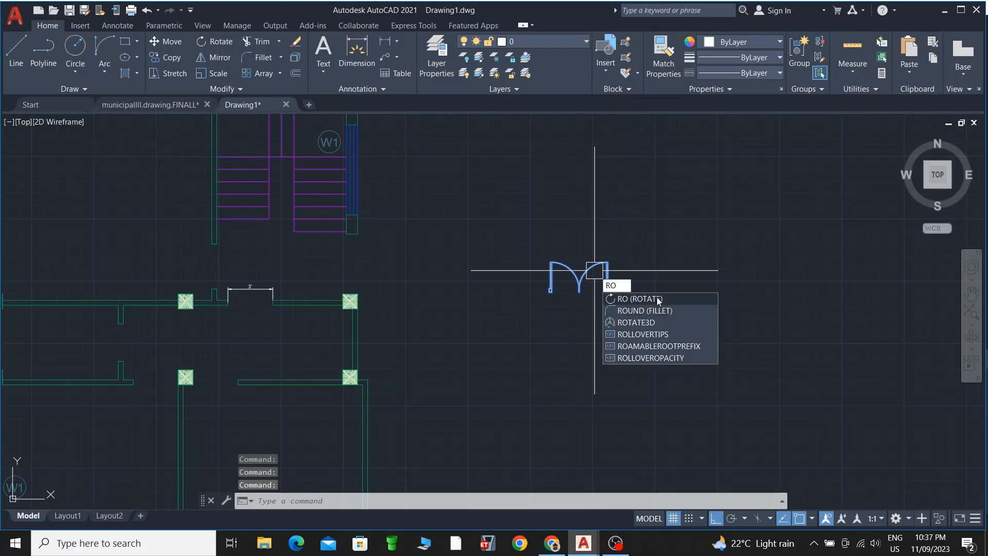
pyautogui.click(660, 300)
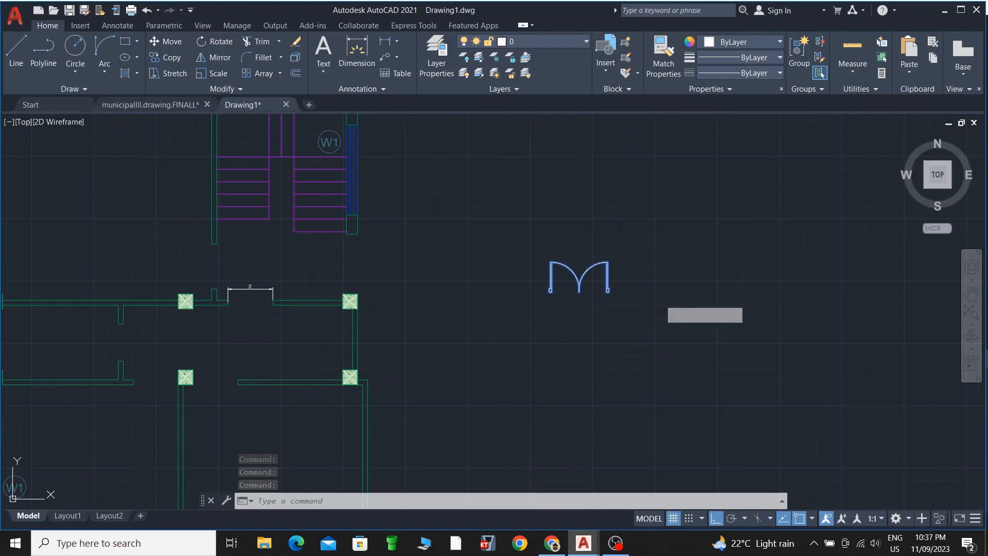
pyautogui.click(608, 290)
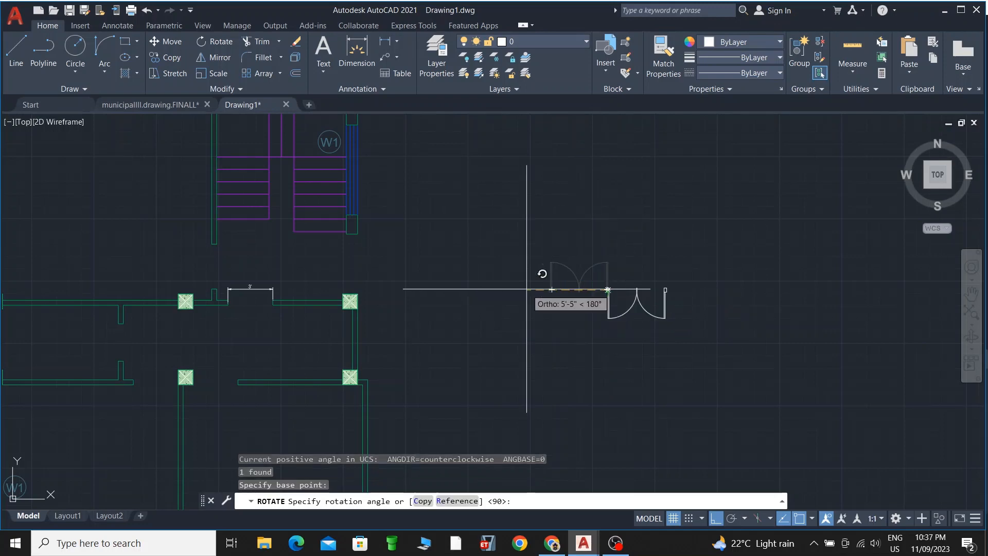
pyautogui.click(603, 232)
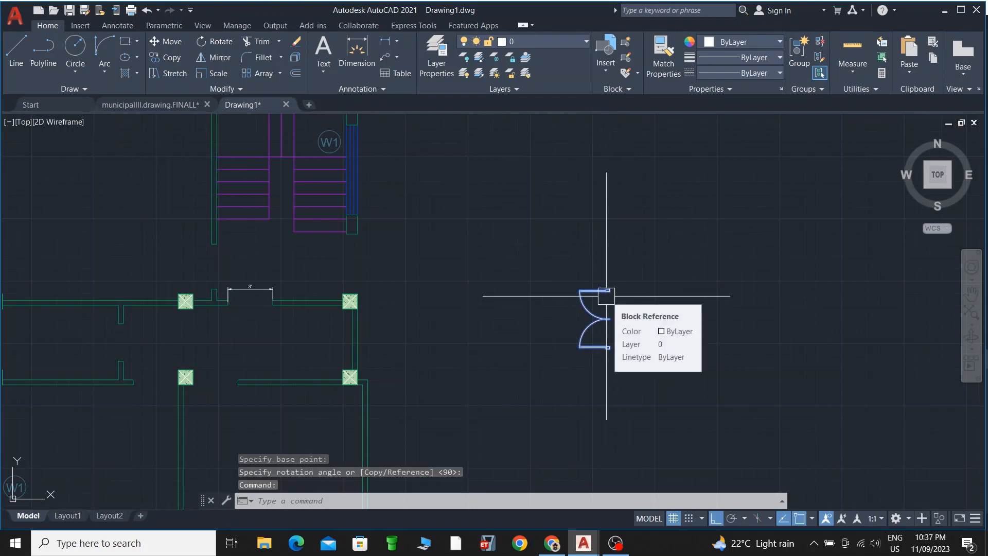
# - With Ortho off, move the door block by its upper-right frame corner into the right wall opening between the stair window wall and the column
pyautogui.click(606, 296)
pyautogui.write('m')
pyautogui.press('Return')
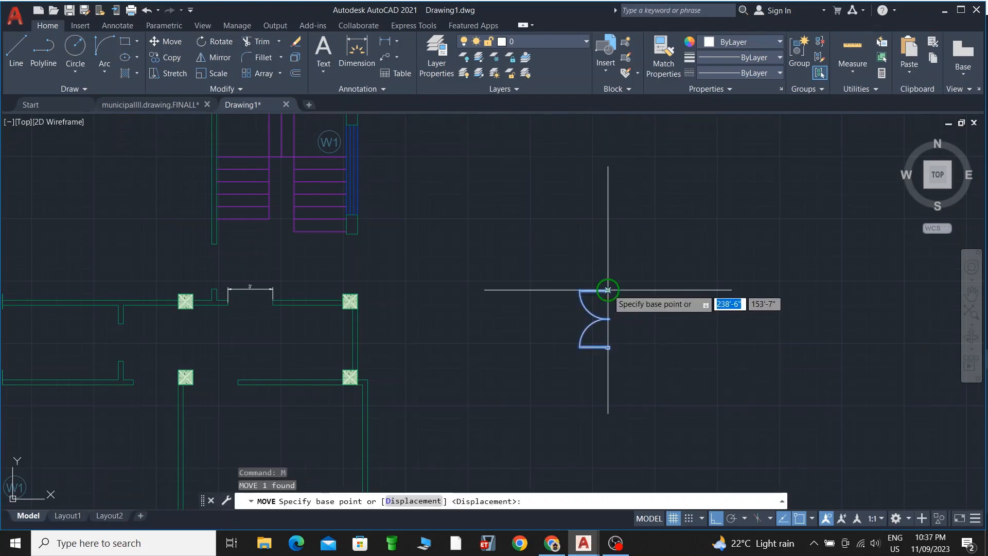
pyautogui.scroll(10, 608, 289)
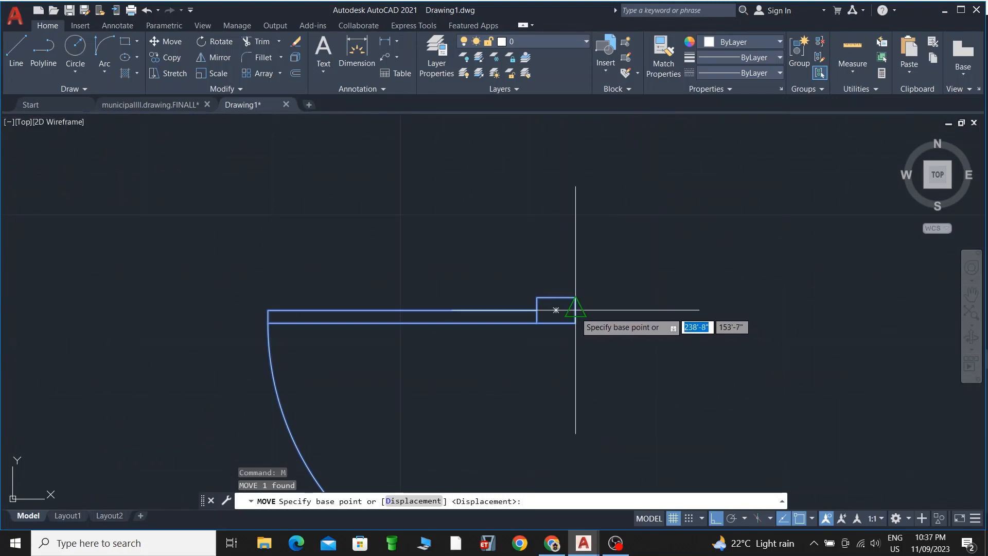
pyautogui.click(576, 297)
pyautogui.scroll(-8, 577, 288)
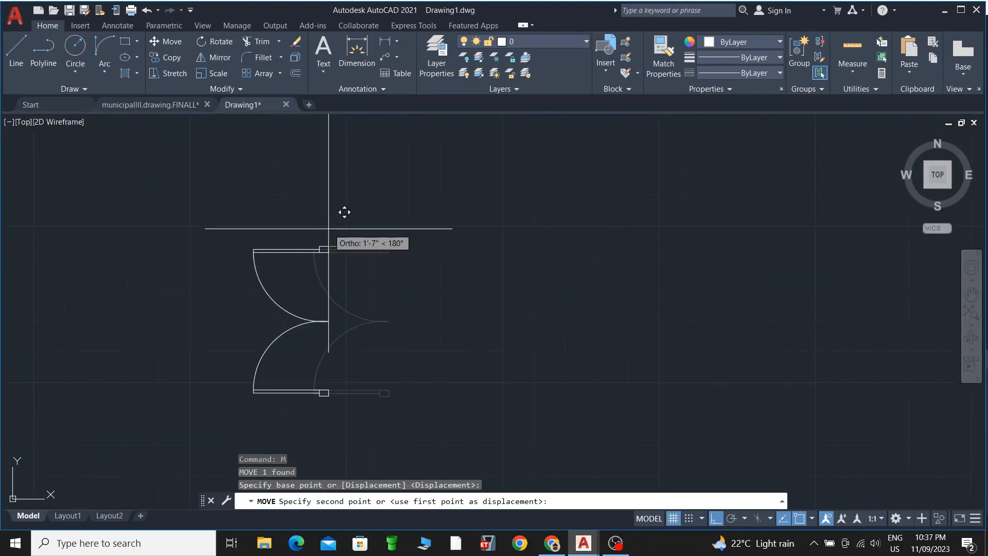
pyautogui.click(717, 518)
pyautogui.scroll(3, 273, 267)
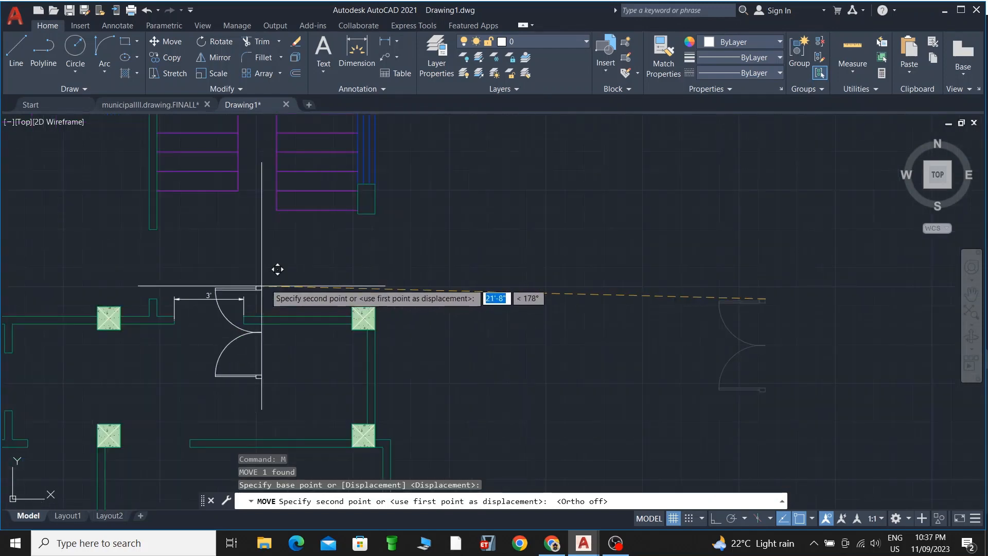
pyautogui.scroll(6, 278, 269)
pyautogui.moveTo(368, 214); pyautogui.dragTo(469, 137, button='middle')
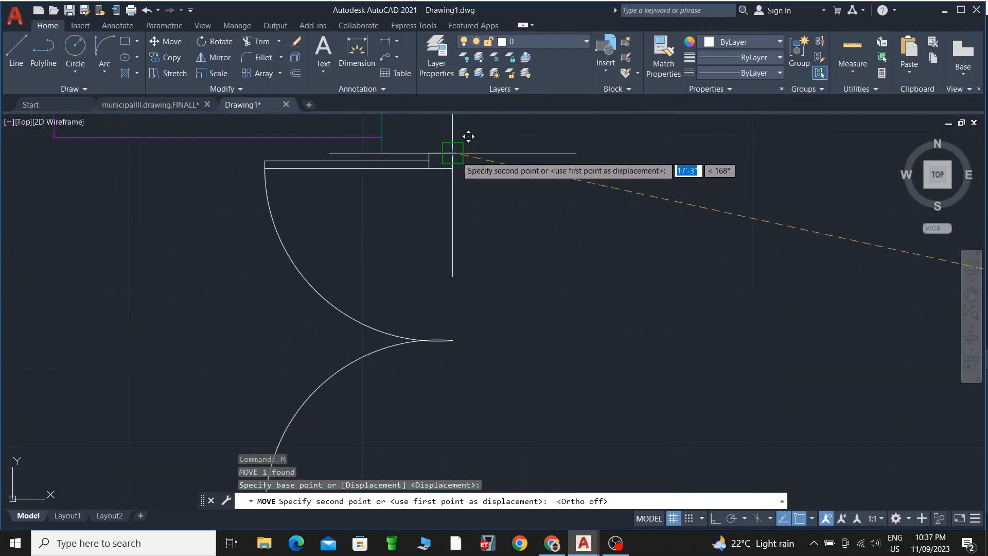
pyautogui.click(452, 153)
pyautogui.scroll(-4, 513, 197)
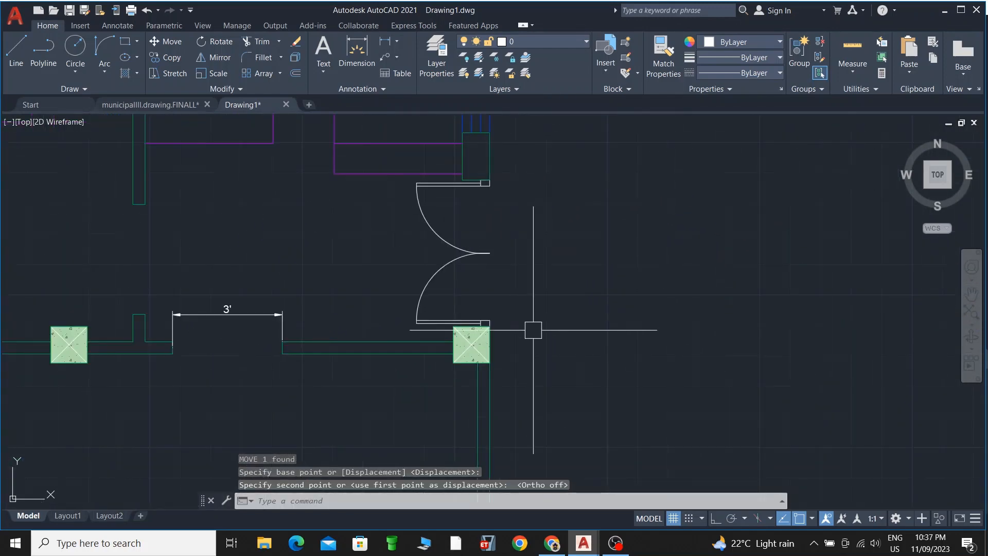
pyautogui.press('Escape')
# - Delete the 3' dimension above the door opening in the horizontal wall below the stairs
pyautogui.scroll(-3, 547, 309)
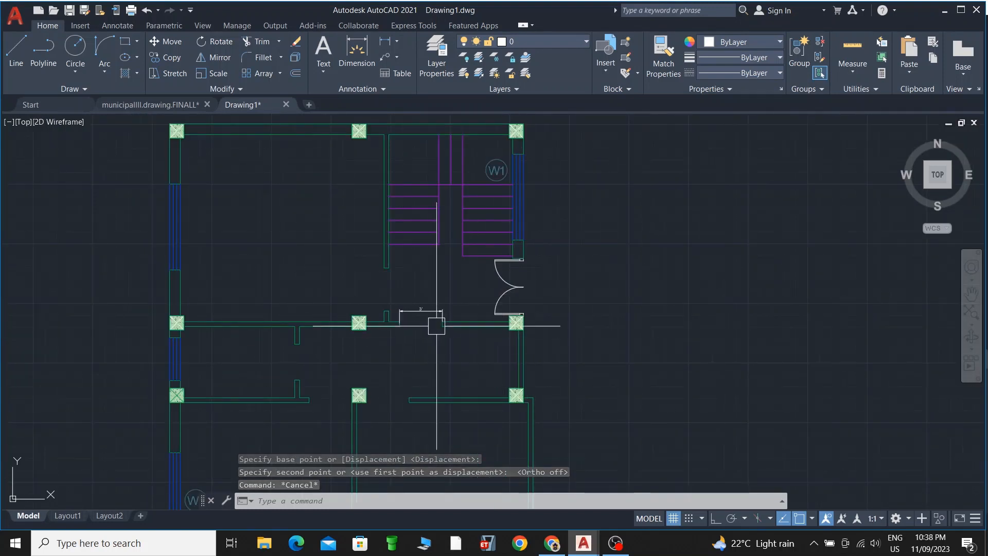
pyautogui.scroll(5, 438, 323)
pyautogui.click(414, 286)
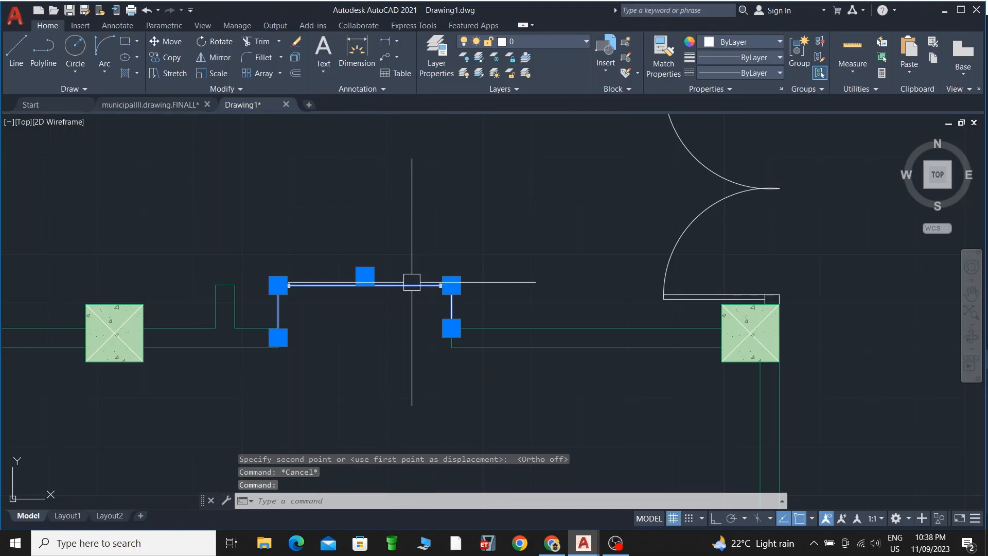
pyautogui.press('Delete')
pyautogui.scroll(-6, 249, 313)
pyautogui.scroll(6, 335, 293)
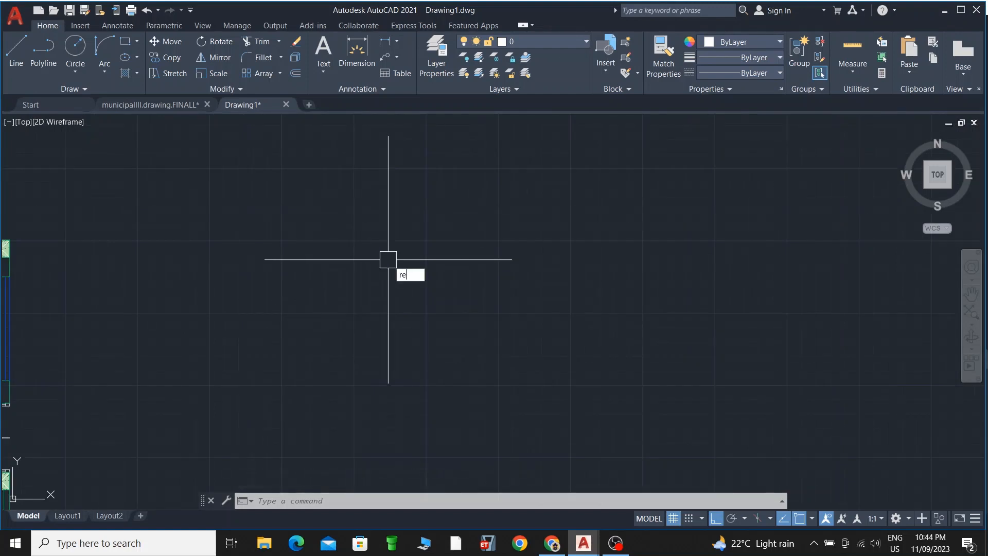
# - Draw a 2 by 3 inch frame rectangle in the empty area right of the floor plan
pyautogui.write('ct')
pyautogui.press('Return')
pyautogui.click(436, 242)
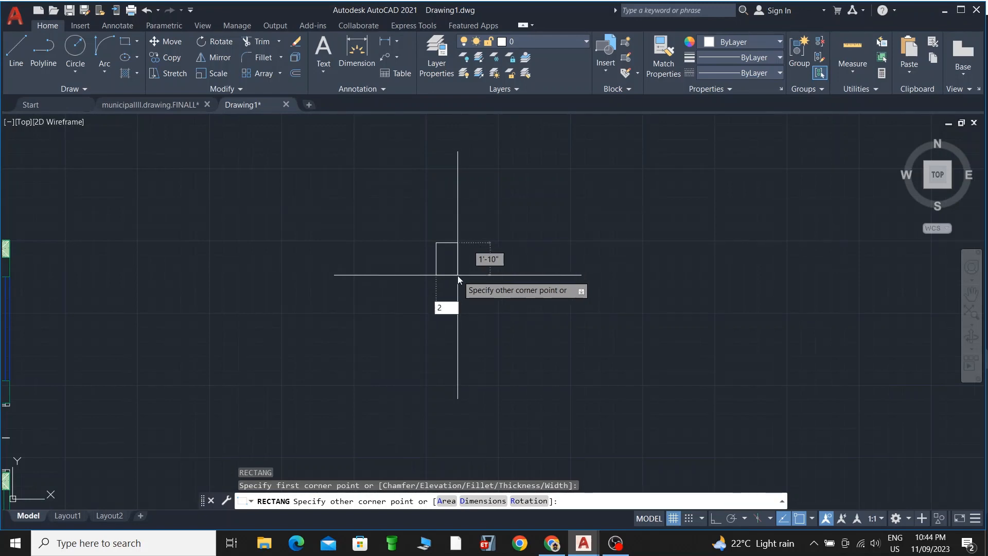
pyautogui.write('2')
pyautogui.press('Tab')
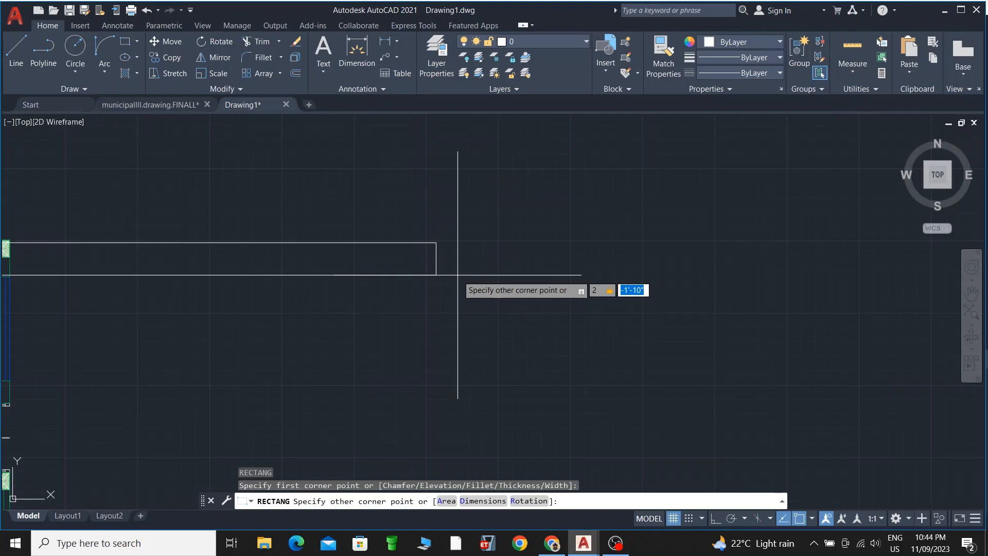
pyautogui.write('3')
pyautogui.press('Return')
pyautogui.scroll(4, 452, 273)
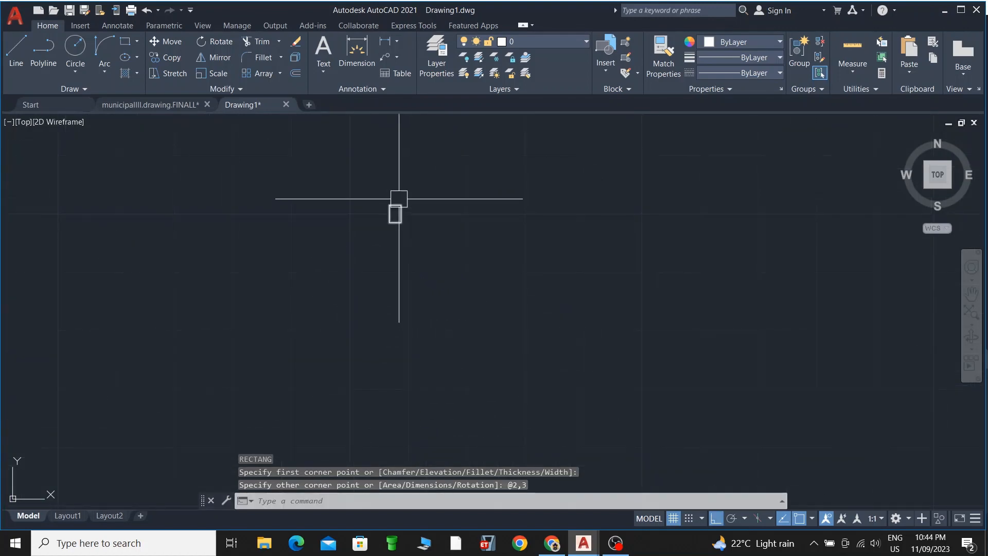
pyautogui.press('Escape')
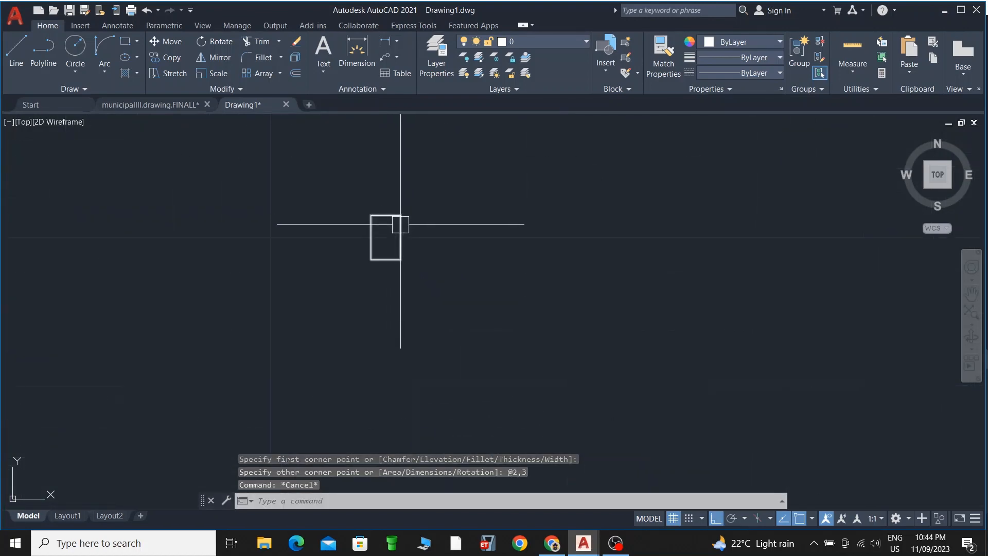
# - Draw a 3' horizontal line to the right from the rectangle's upper-left corner
pyautogui.write('l')
pyautogui.press('Return')
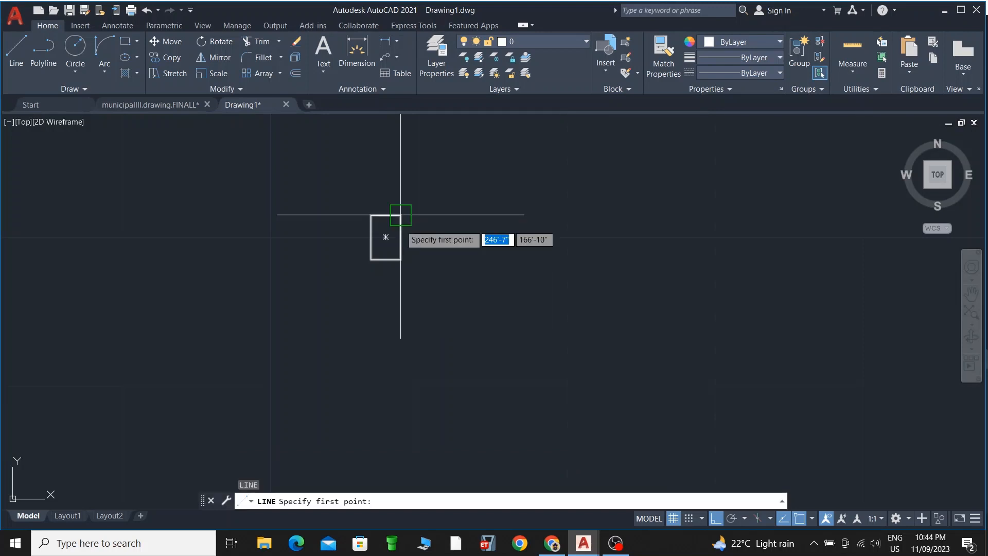
pyautogui.click(371, 215)
pyautogui.scroll(-3, 587, 215)
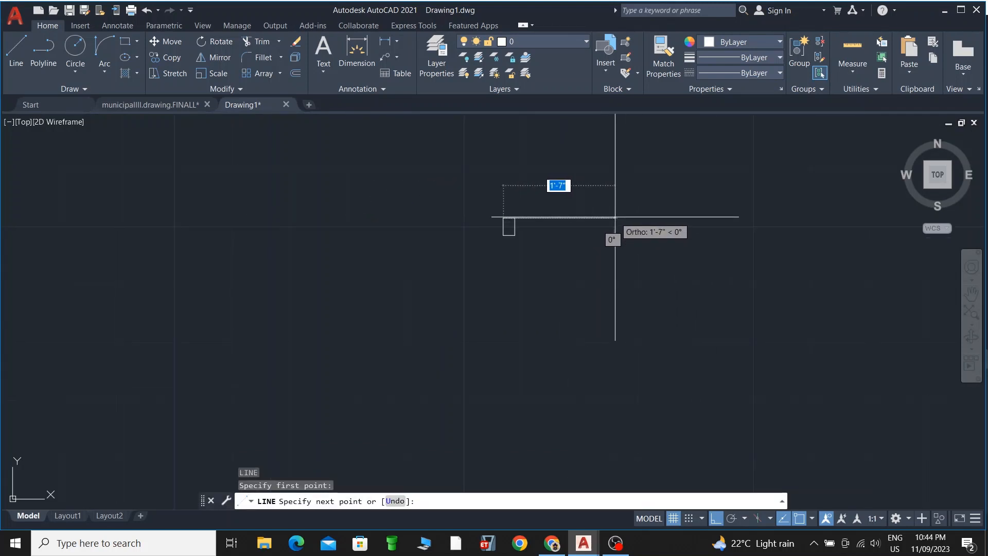
pyautogui.write("3'")
pyautogui.press('Return')
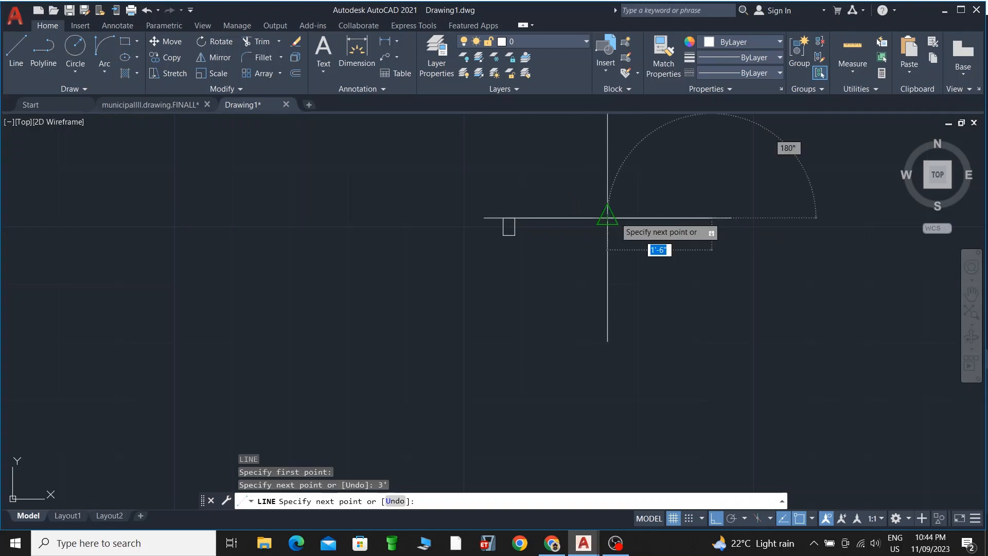
pyautogui.press('Escape')
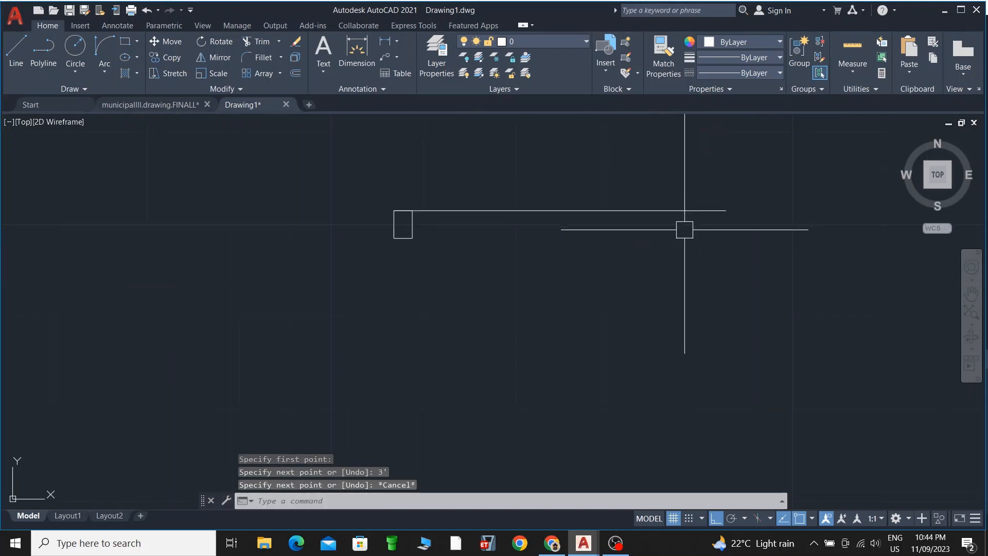
# - Copy the frame rectangle from its upper-right corner to the right end of the 3' line
pyautogui.click(411, 237)
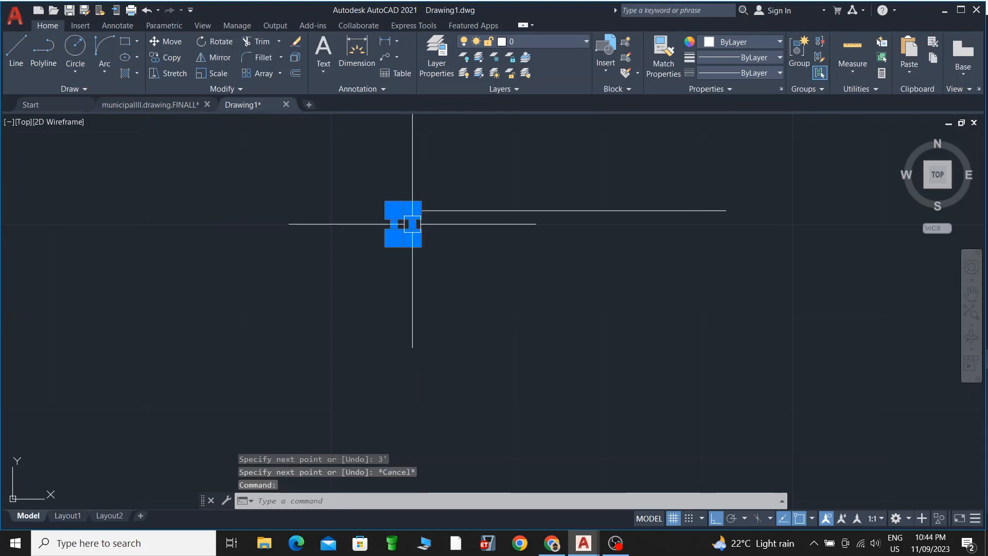
pyautogui.moveTo(412, 224)
pyautogui.click(463, 274)
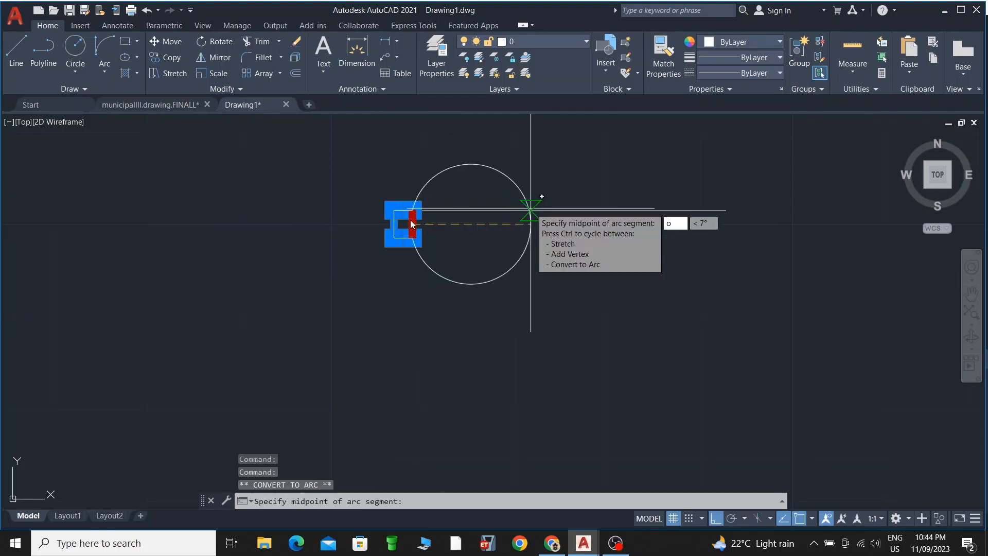
pyautogui.press('Escape')
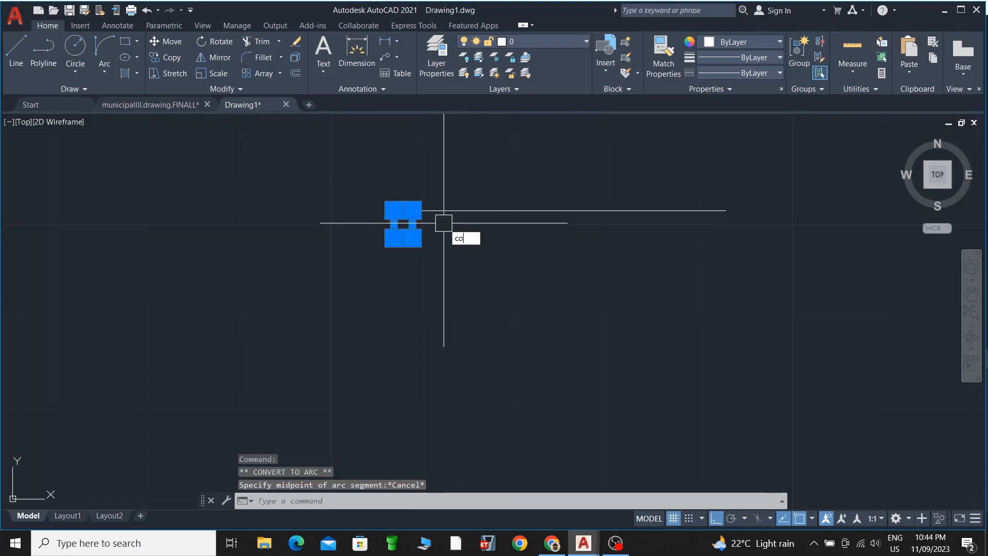
pyautogui.write('co')
pyautogui.press('Return')
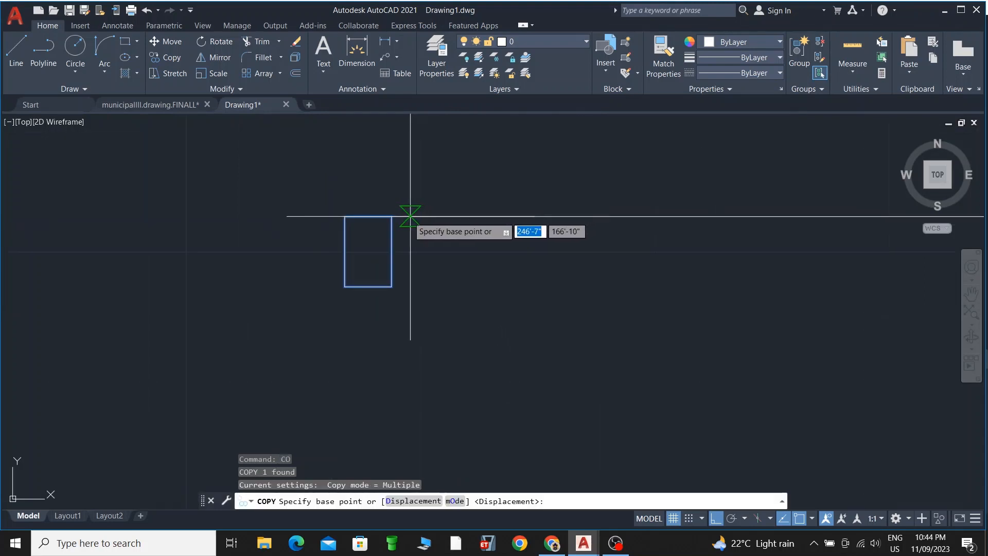
pyautogui.click(392, 217)
pyautogui.scroll(-3, 464, 216)
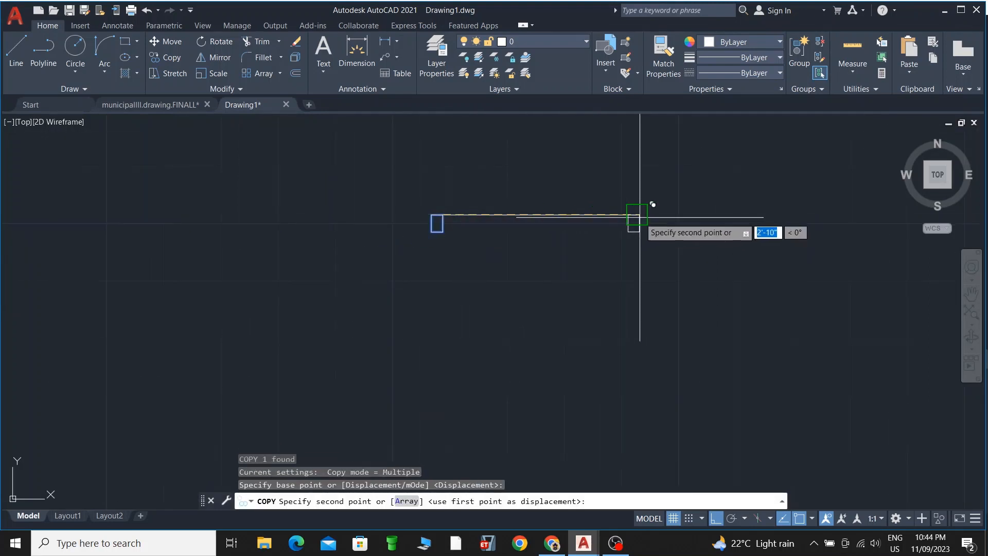
pyautogui.scroll(5, 640, 217)
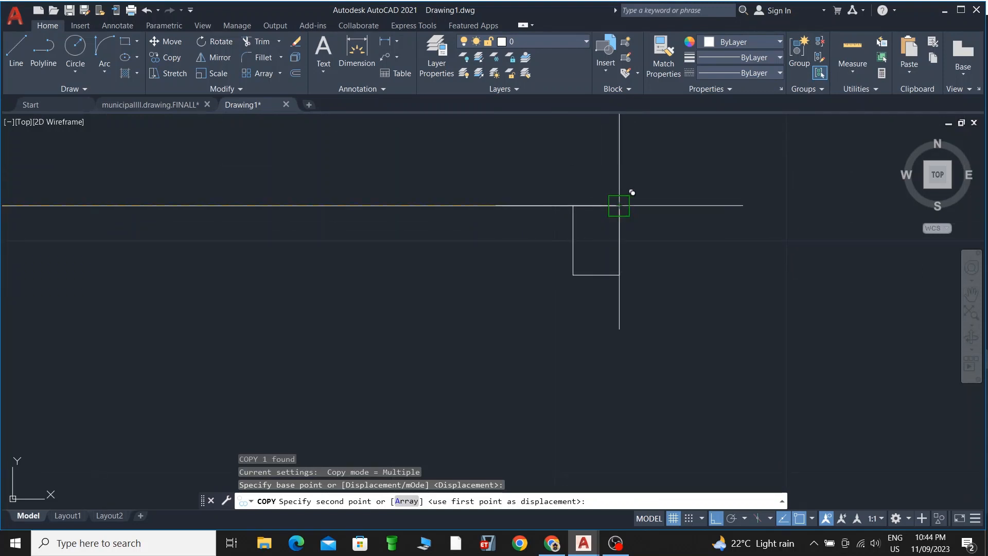
pyautogui.scroll(-4, 619, 206)
pyautogui.click(594, 238)
pyautogui.press('Escape')
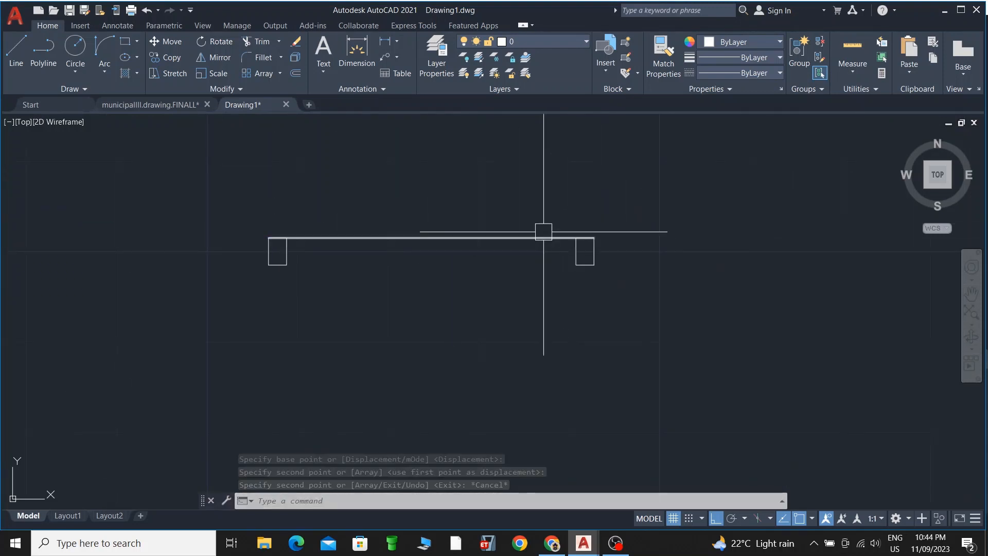
# - Draw a 2' vertical line upward from the lower-right corner of the left door frame
pyautogui.scroll(-4, 474, 285)
pyautogui.scroll(2, 415, 238)
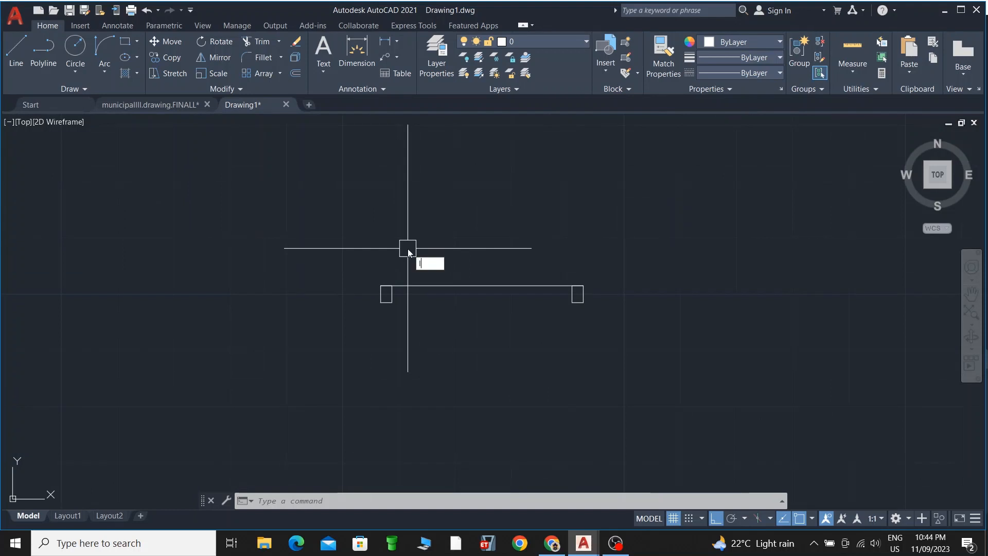
pyautogui.press('Return')
pyautogui.scroll(3, 394, 287)
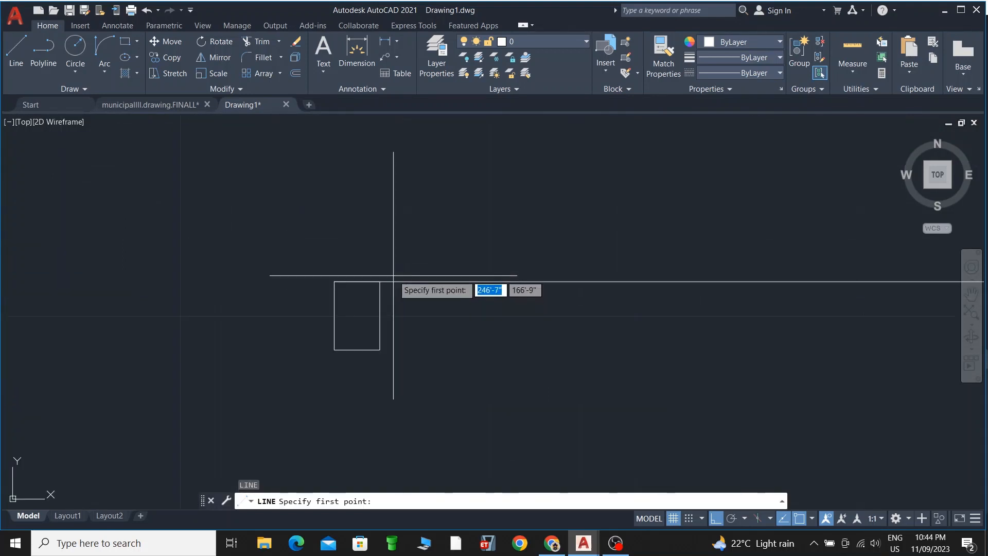
pyautogui.click(380, 350)
pyautogui.scroll(-3, 386, 220)
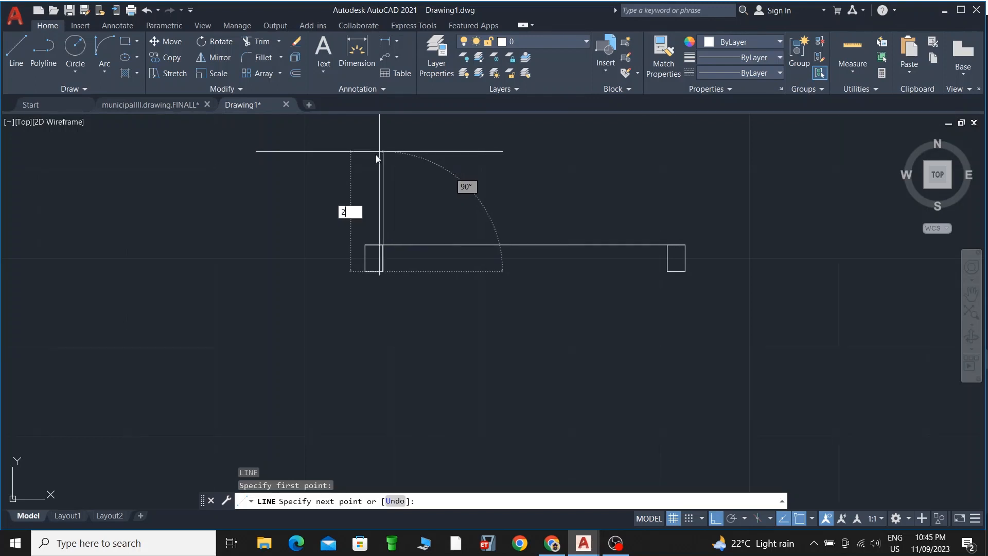
pyautogui.write("2'")
pyautogui.press('Return')
pyautogui.press('Escape')
pyautogui.scroll(-2, 366, 247)
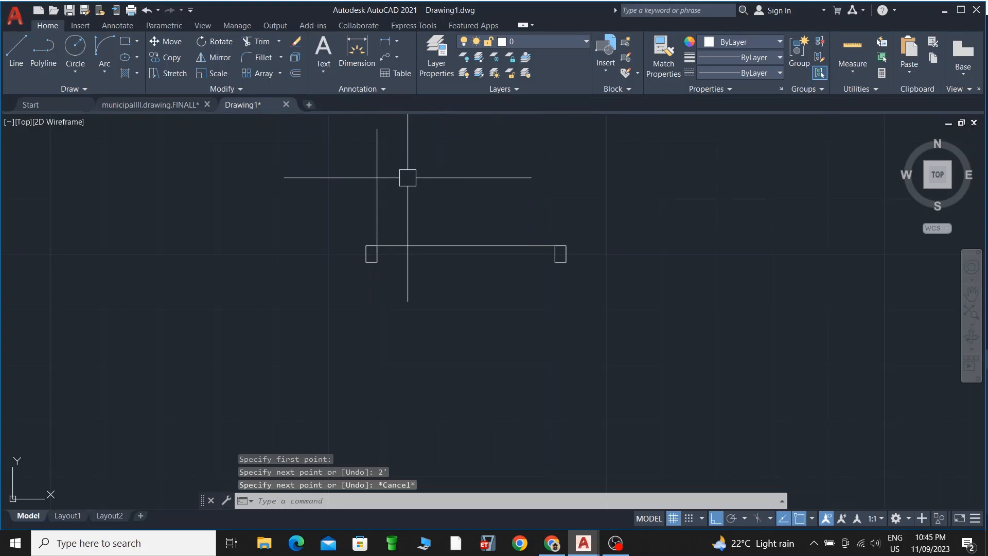
pyautogui.scroll(4, 538, 246)
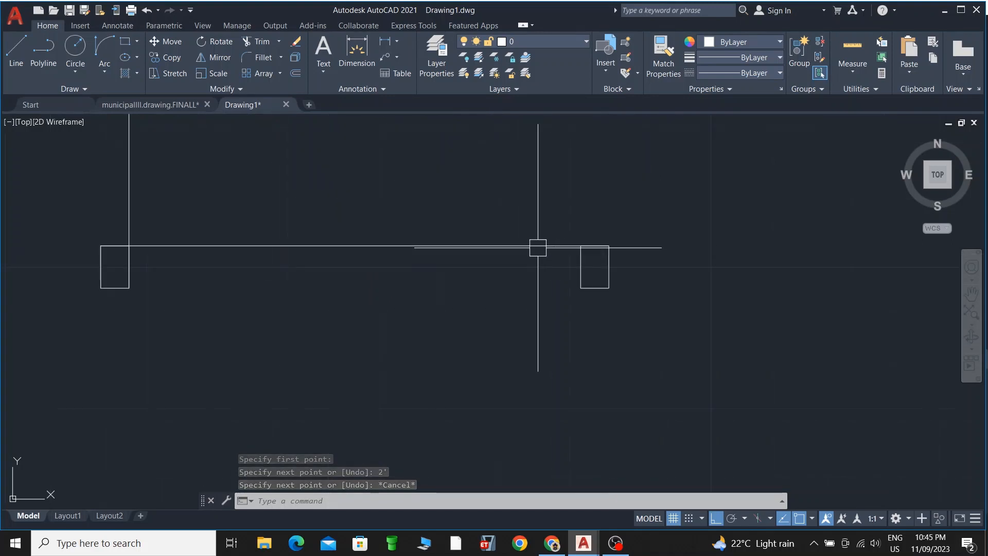
pyautogui.click(589, 246)
pyautogui.click(609, 245)
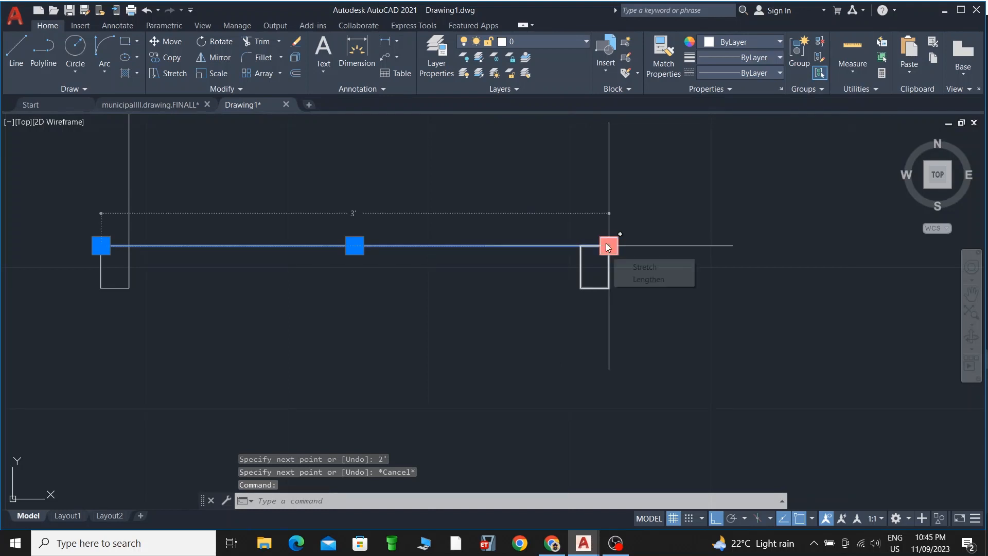
pyautogui.press('Escape')
pyautogui.press('Escape')
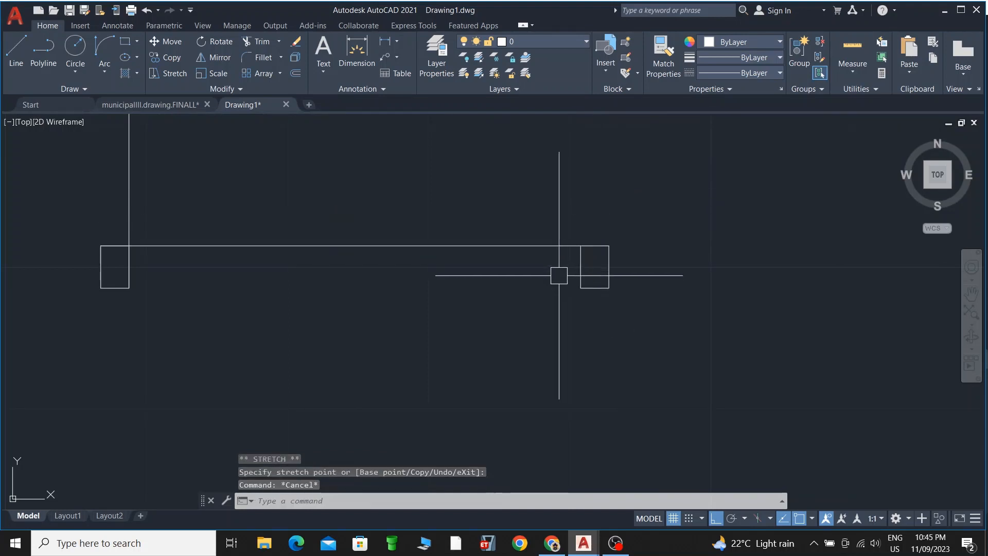
pyautogui.click(564, 246)
pyautogui.press('Escape')
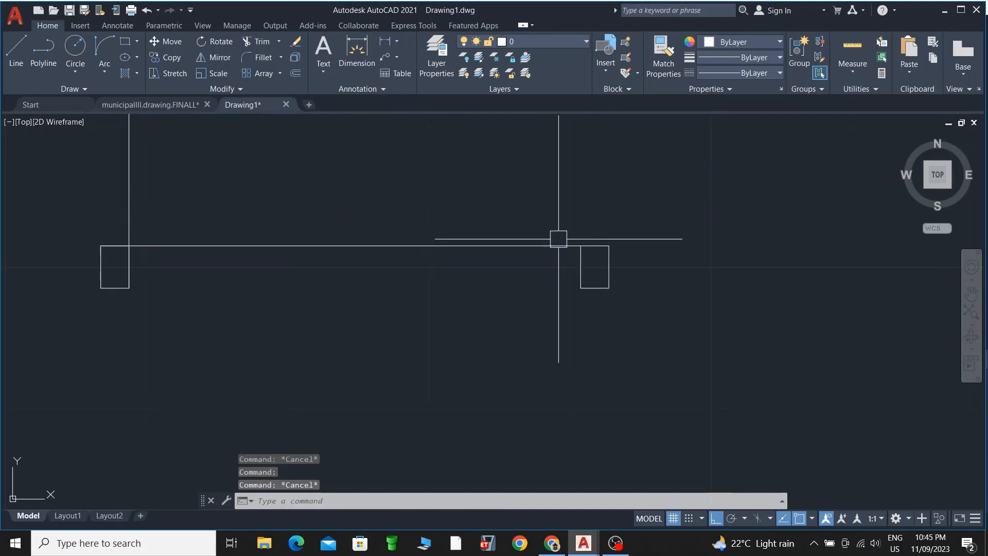
pyautogui.scroll(-4, 424, 154)
pyautogui.moveTo(320, 169); pyautogui.dragTo(376, 270, button='middle')
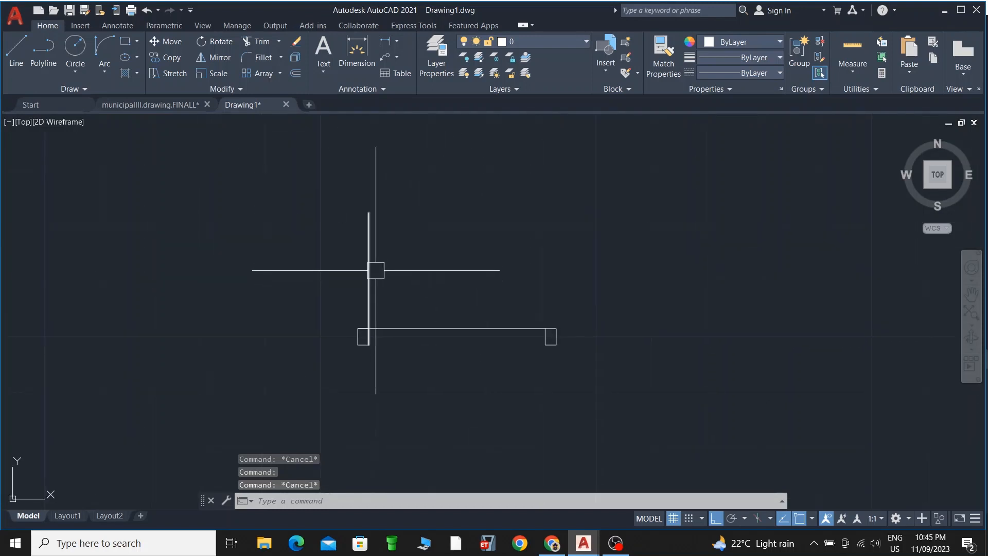
pyautogui.click(369, 247)
pyautogui.press('Escape')
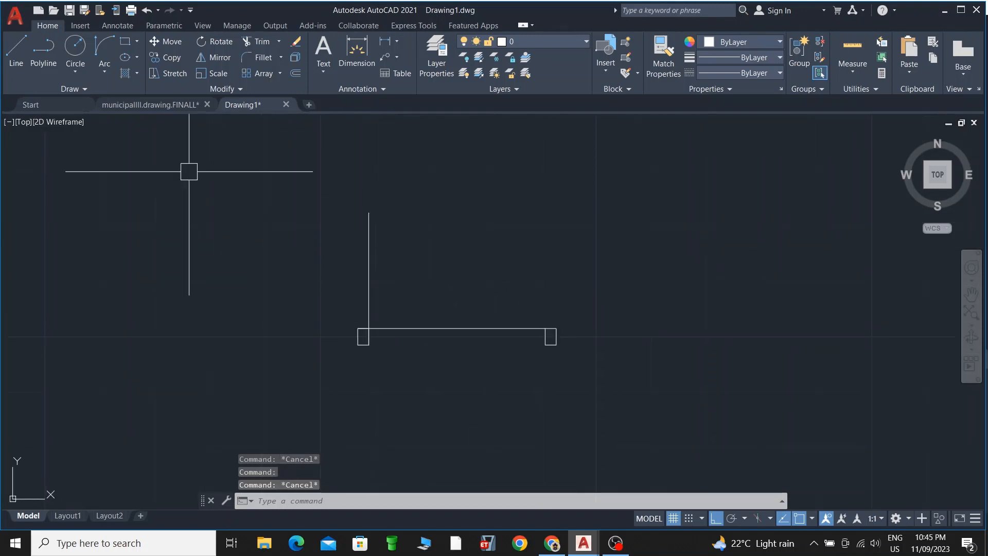
# - Draw a Start, End, Direction arc from the vertical line's top to the right frame's upper-left corner, starting horizontally to the right
pyautogui.click(109, 70)
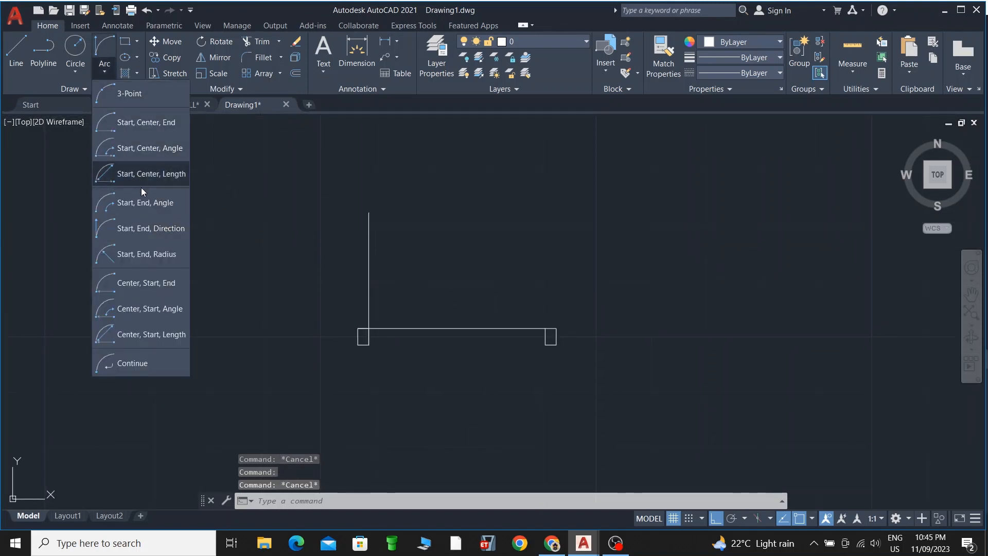
pyautogui.click(132, 228)
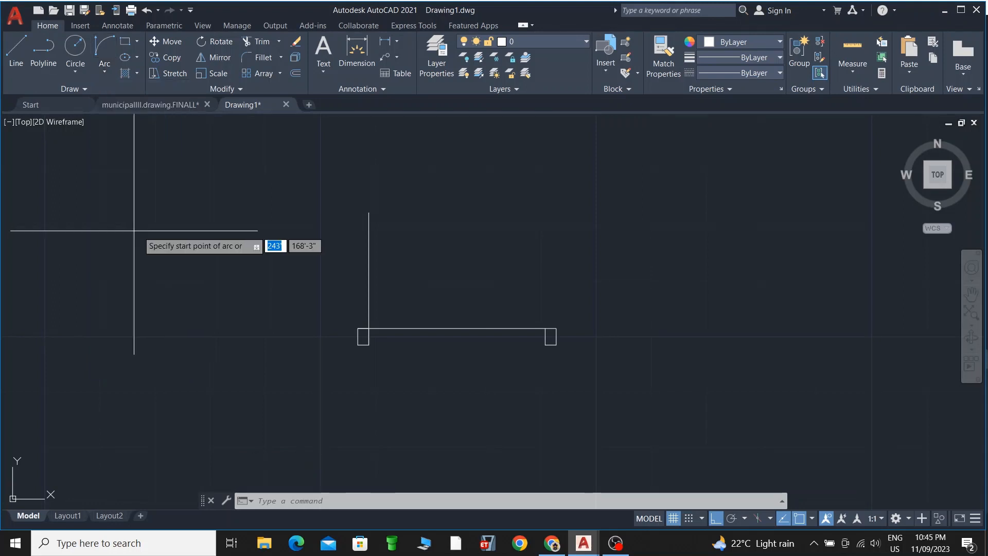
pyautogui.click(369, 212)
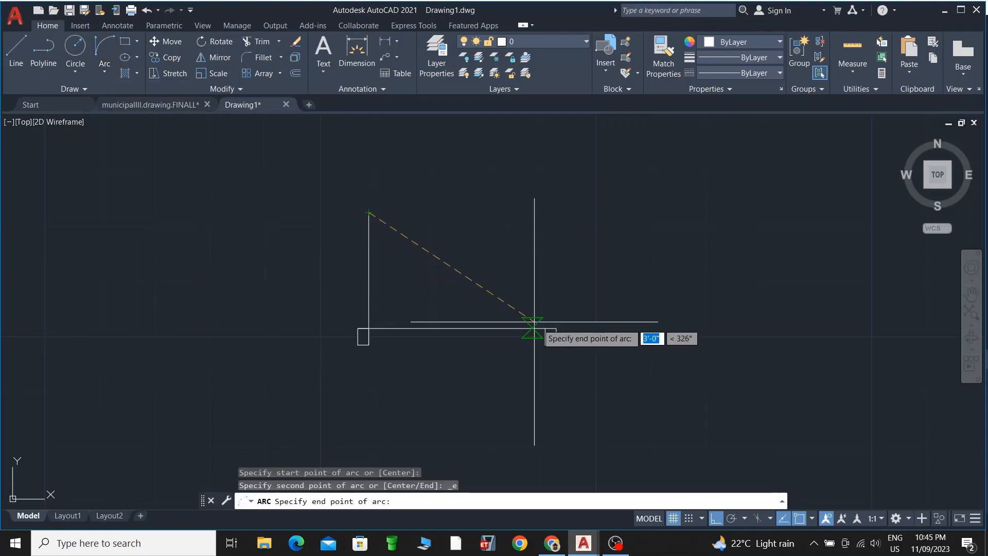
pyautogui.click(546, 327)
pyautogui.click(560, 245)
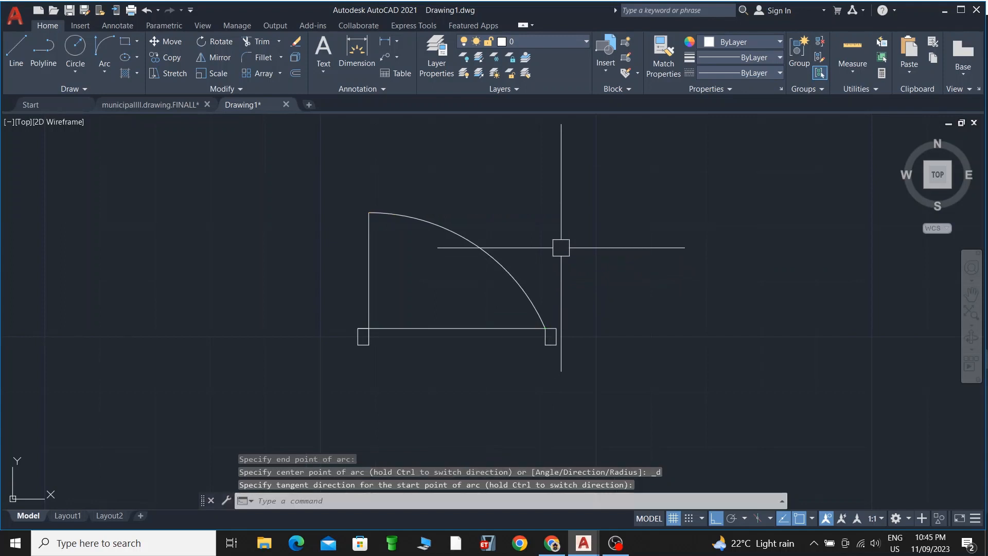
pyautogui.scroll(-4, 391, 345)
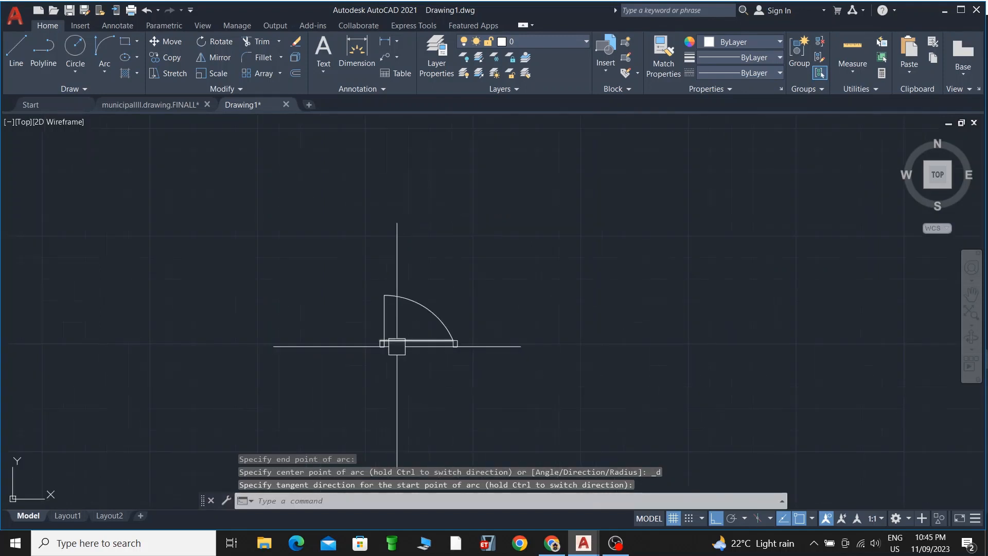
pyautogui.scroll(4, 405, 349)
pyautogui.press('Escape')
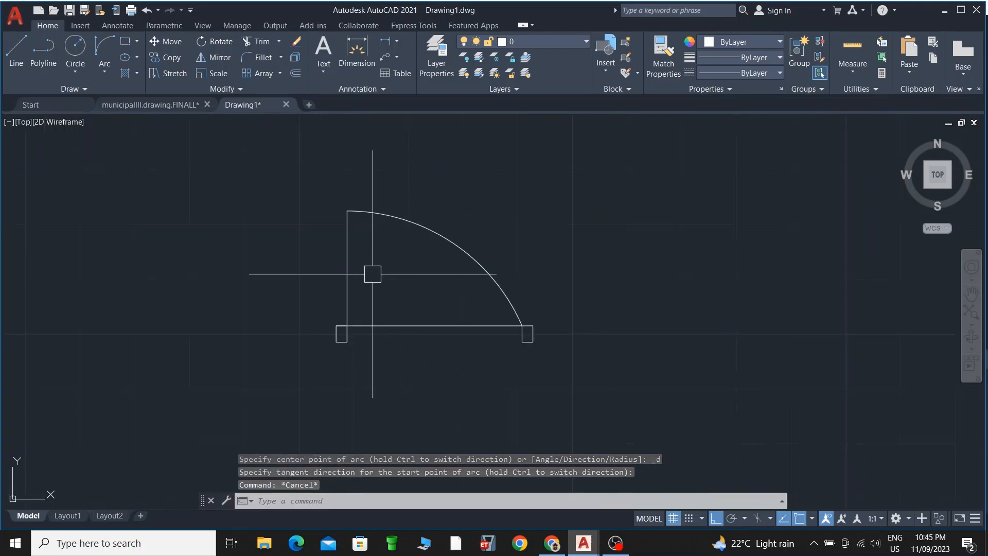
# - Offset the vertical door line 1" to the left
pyautogui.write('o')
pyautogui.press('Return')
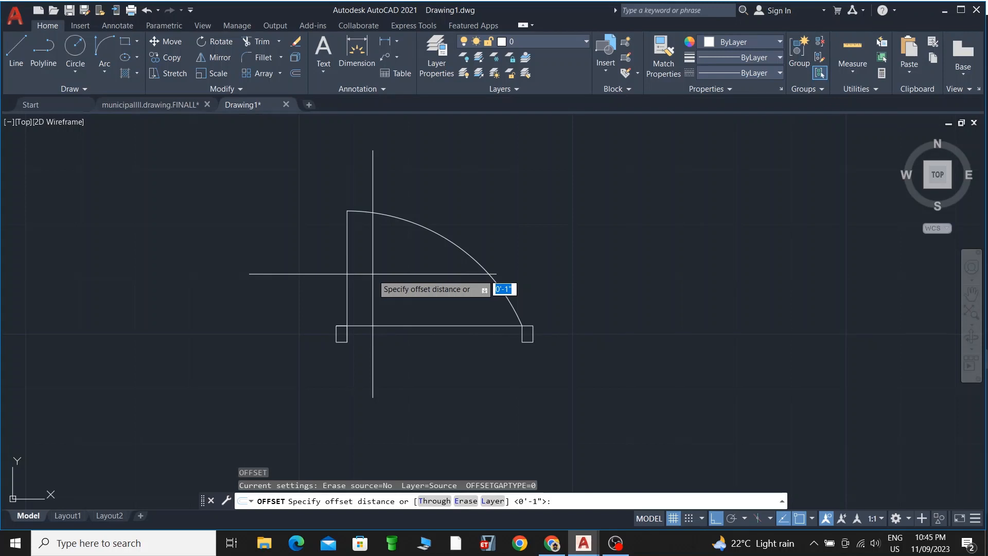
pyautogui.press('Return')
pyautogui.click(347, 267)
pyautogui.click(328, 251)
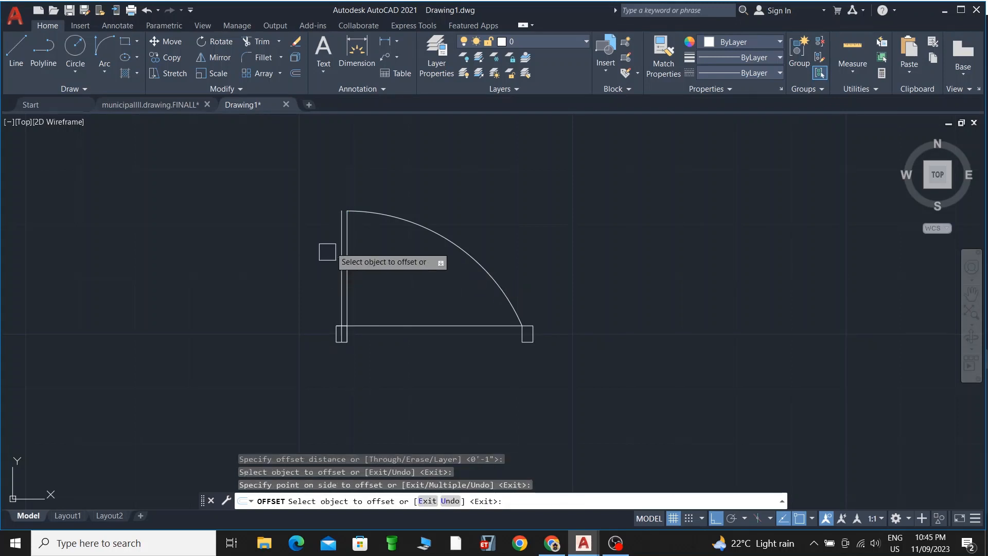
pyautogui.scroll(5, 331, 227)
pyautogui.press('Escape')
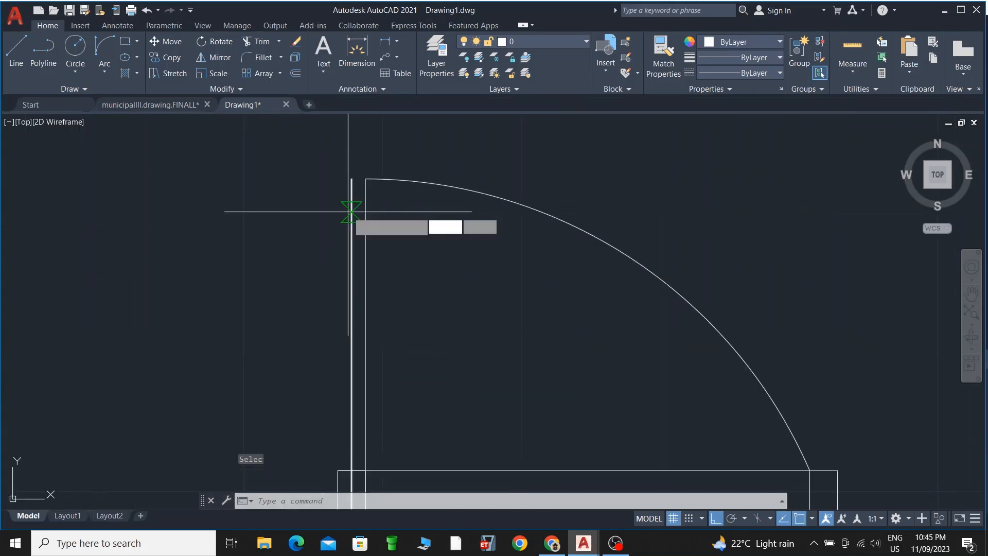
# - Close the top of the door leaf with a short line joining the upper ends of its two vertical lines
pyautogui.write('l')
pyautogui.press('Return')
pyautogui.click(365, 179)
pyautogui.press('Escape')
pyautogui.scroll(-2, 339, 200)
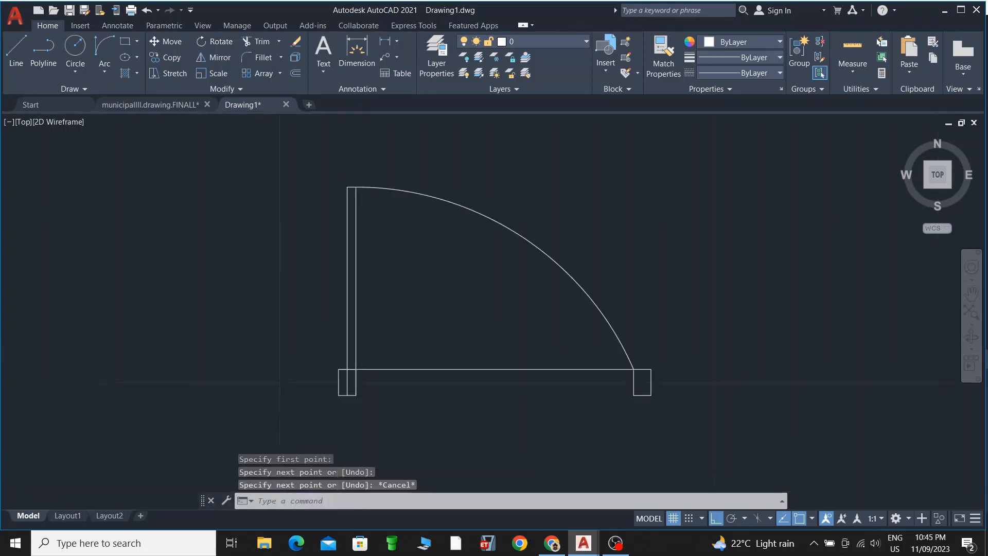
# - Shorten the door leaf's left line by stretching its lower end up to the top edge of the left frame
pyautogui.scroll(6, 336, 291)
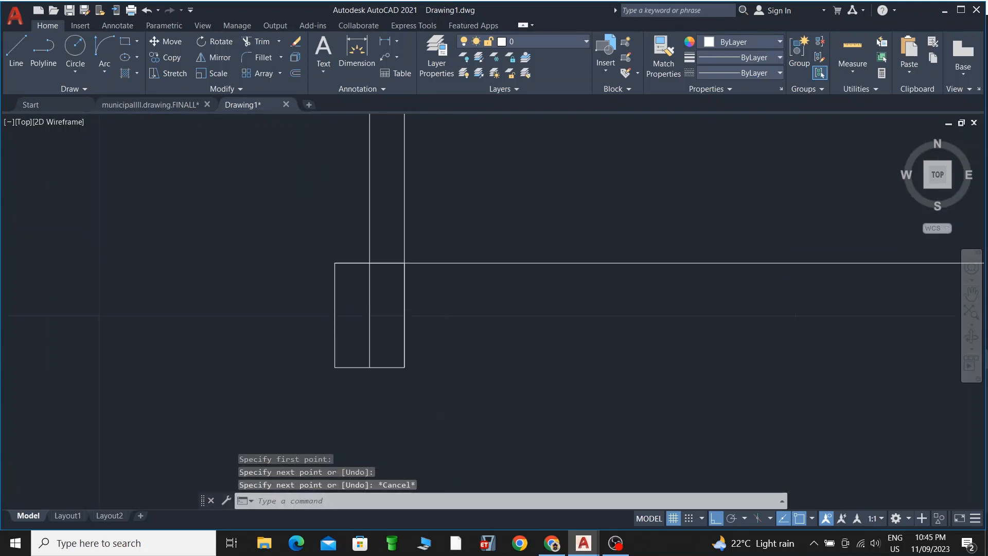
pyautogui.click(376, 343)
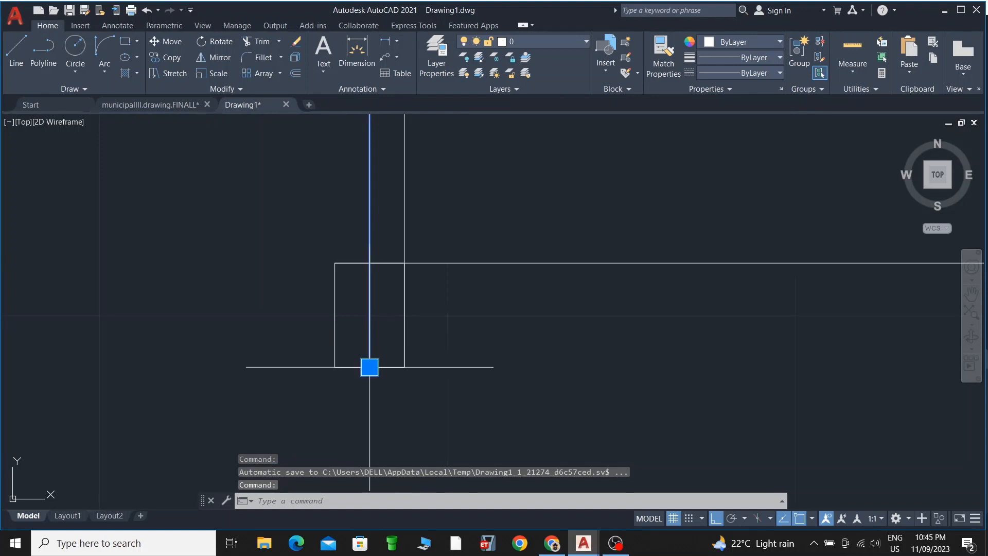
pyautogui.click(370, 367)
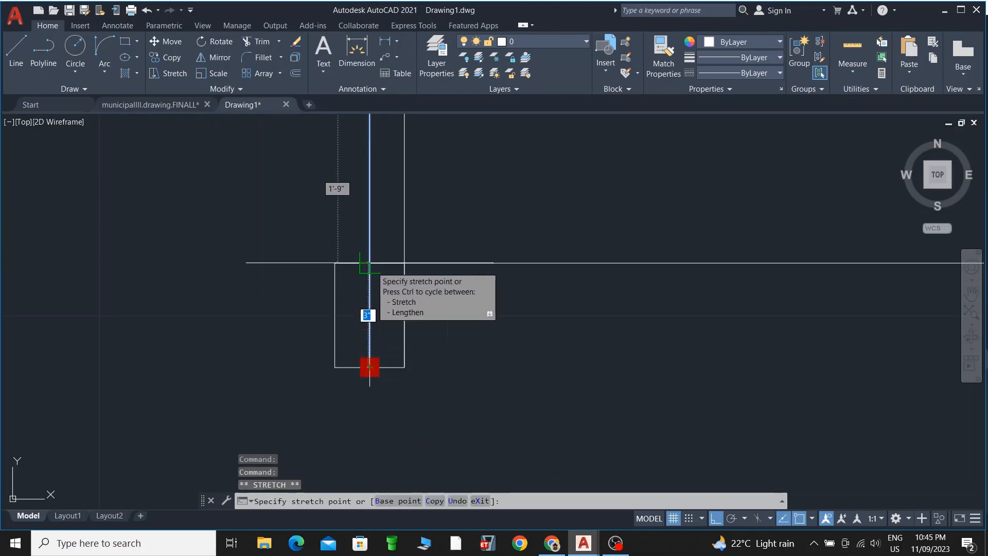
pyautogui.press('Escape')
pyautogui.press('Escape')
pyautogui.scroll(-8, 226, 318)
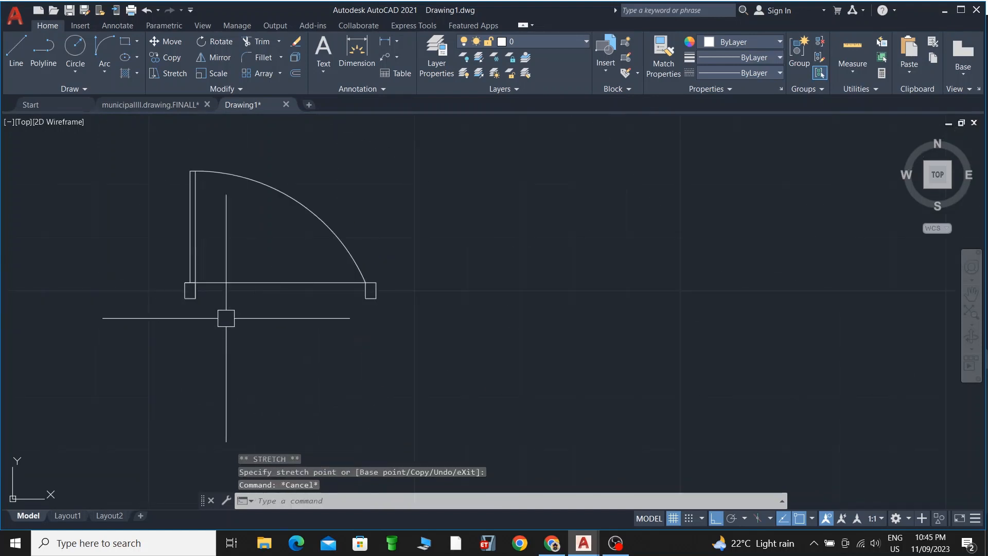
# - Delete the 3' horizontal line between the two door frames
pyautogui.click(286, 283)
pyautogui.press('Delete')
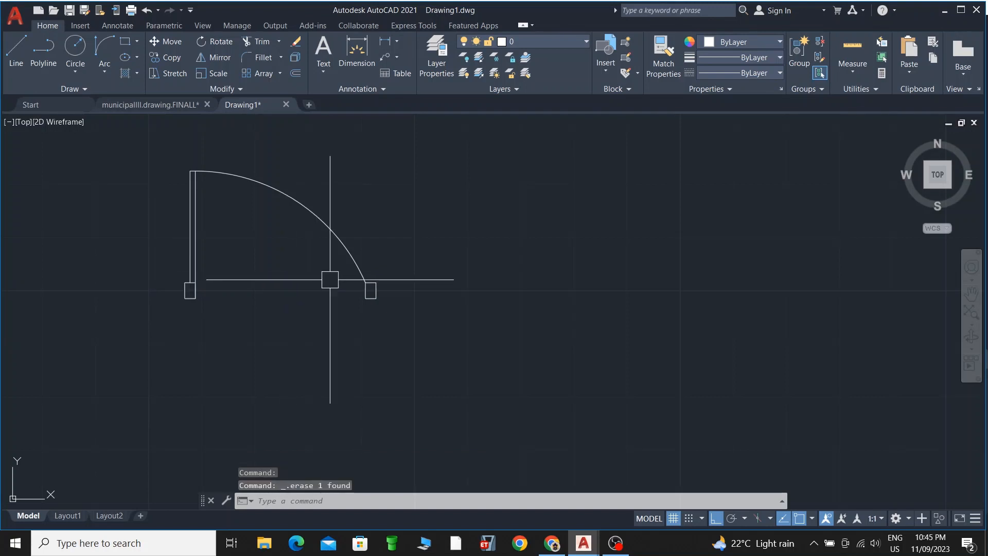
pyautogui.scroll(-3, 457, 329)
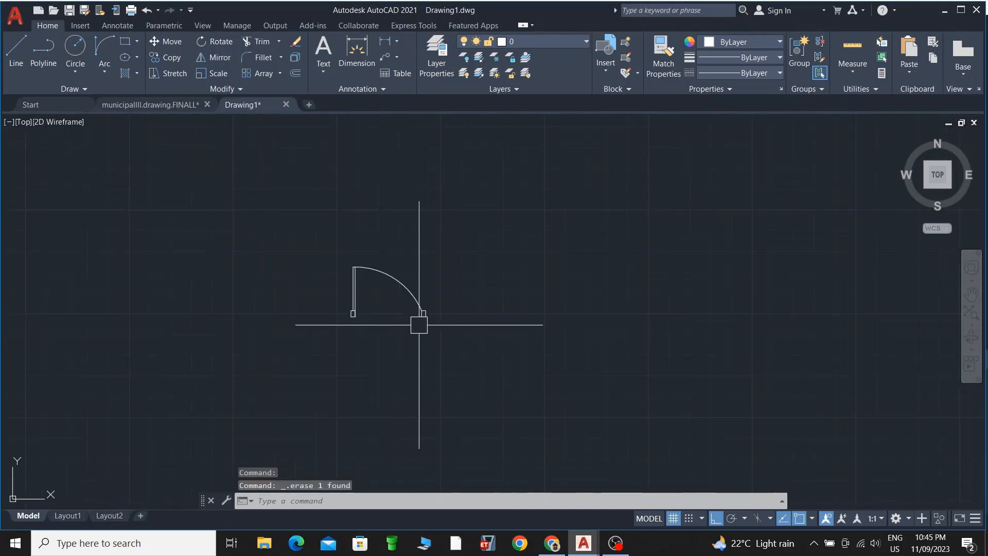
pyautogui.click(452, 336)
pyautogui.click(315, 264)
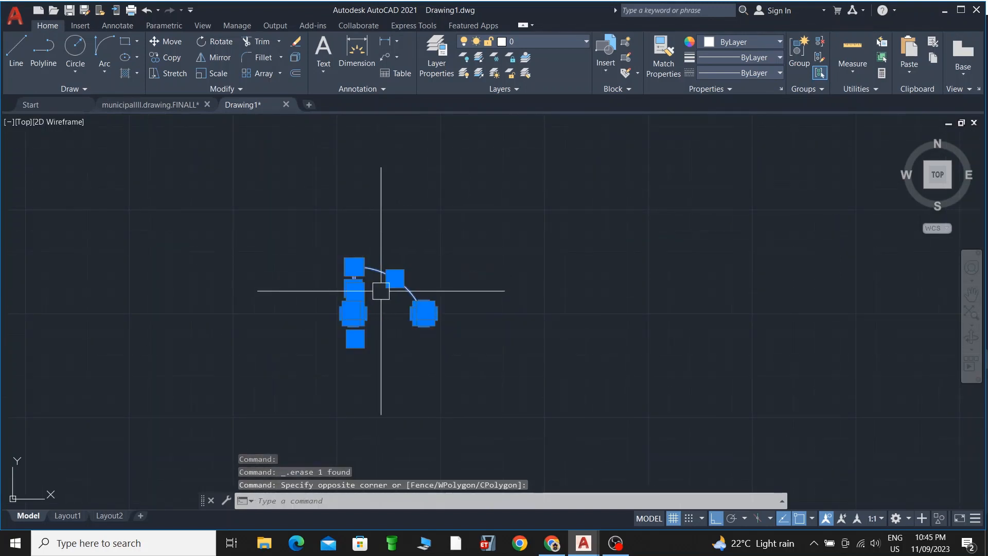
pyautogui.press('Escape')
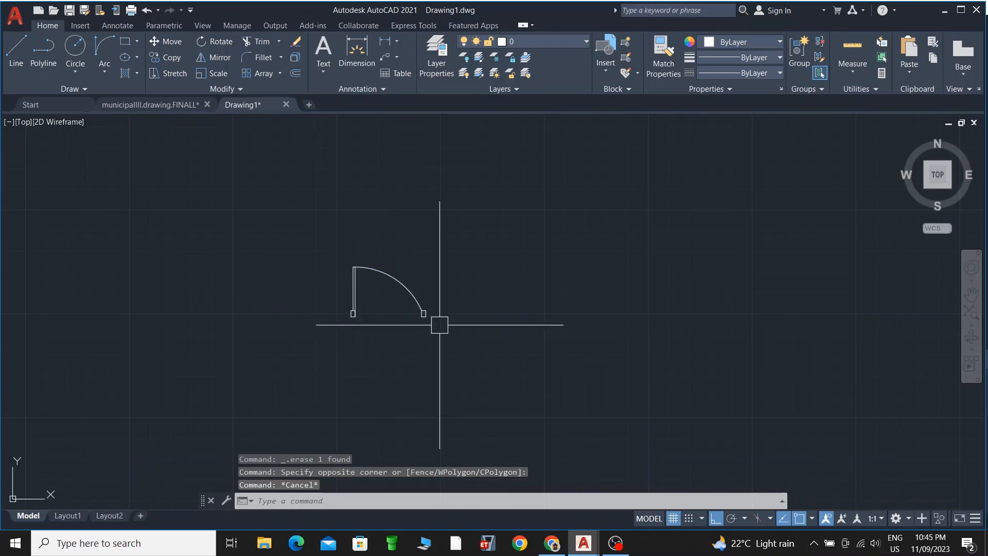
# - Define a block named "sgdhs" from all the single door's frames, leaf and swing arc
pyautogui.click(459, 347)
pyautogui.click(309, 217)
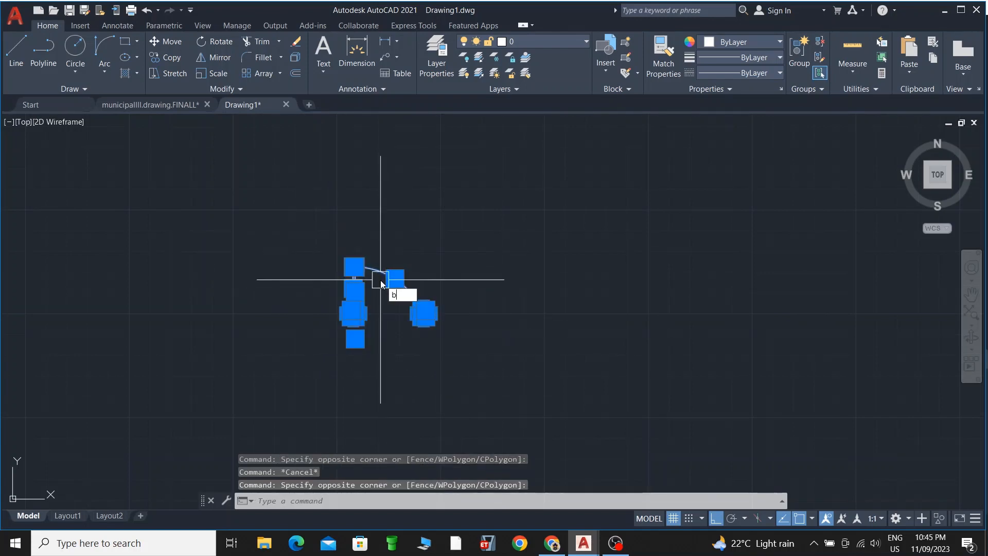
pyautogui.press('Return')
pyautogui.write('sgdhs')
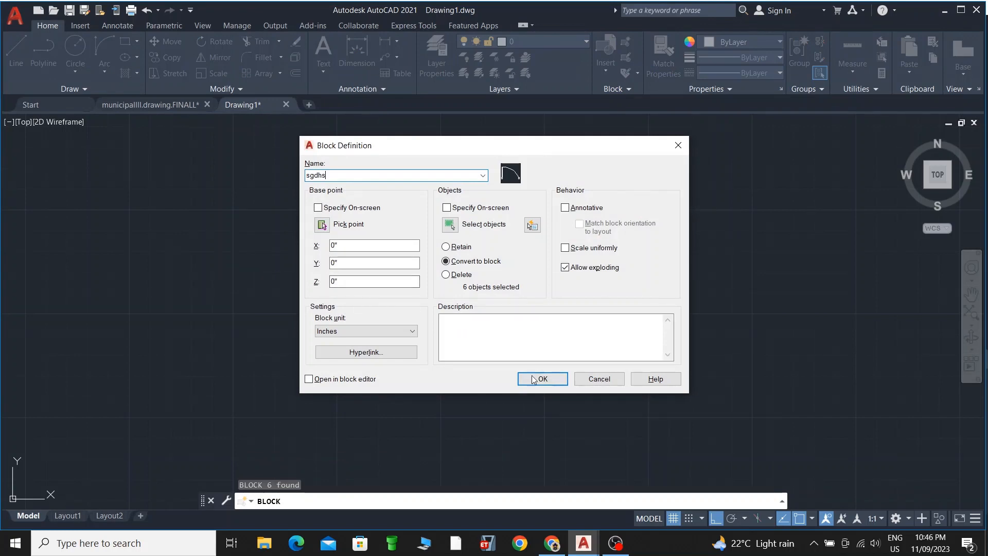
pyautogui.click(551, 384)
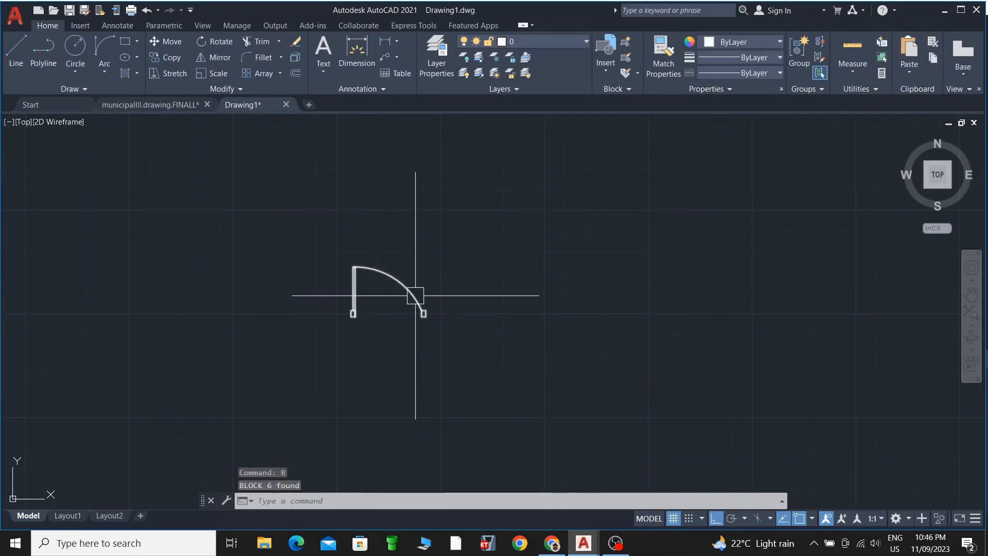
# - Rotate the single-door block 90° counterclockwise about the corner of its right frame
pyautogui.scroll(-3, 417, 288)
pyautogui.moveTo(462, 276)
pyautogui.mouseDown(button='middle')
pyautogui.moveTo(549, 254)
pyautogui.moveTo(537, 255)
pyautogui.mouseUp(button='middle')
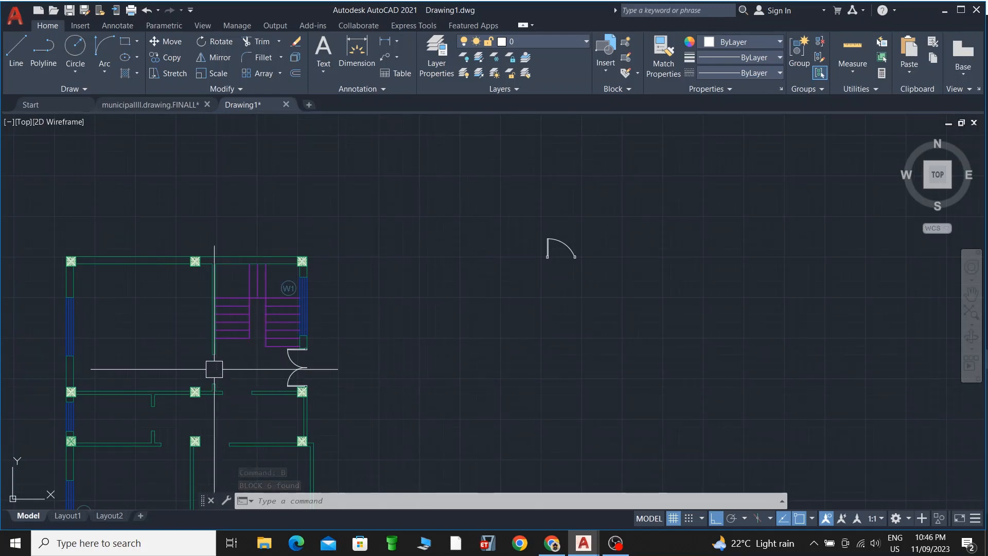
pyautogui.scroll(2, 583, 249)
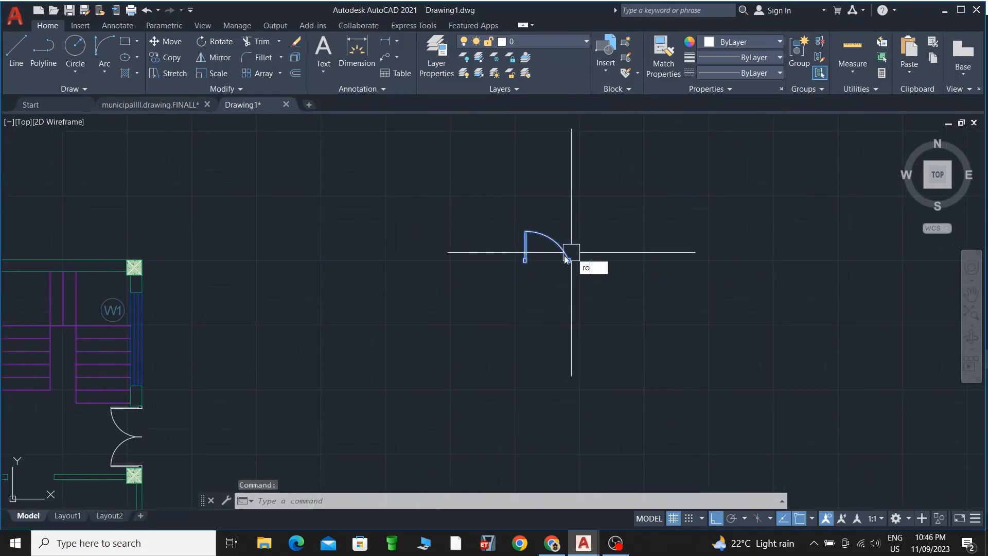
pyautogui.write('t')
pyautogui.press('Return')
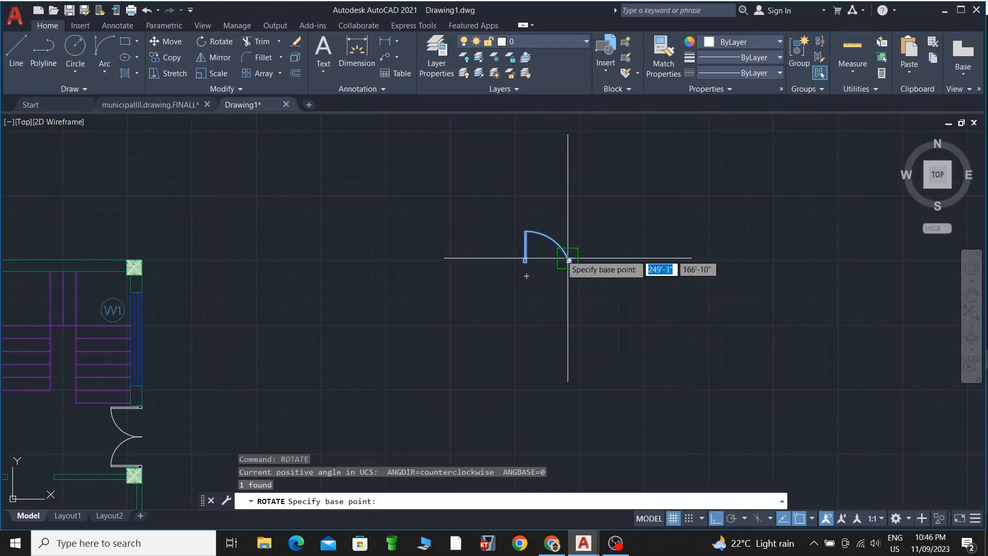
pyautogui.click(569, 260)
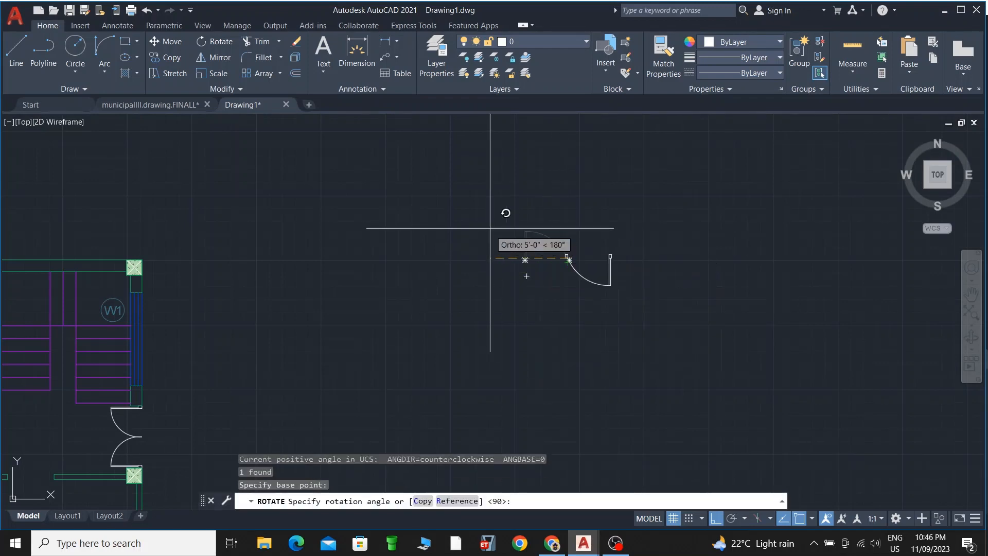
pyautogui.click(571, 207)
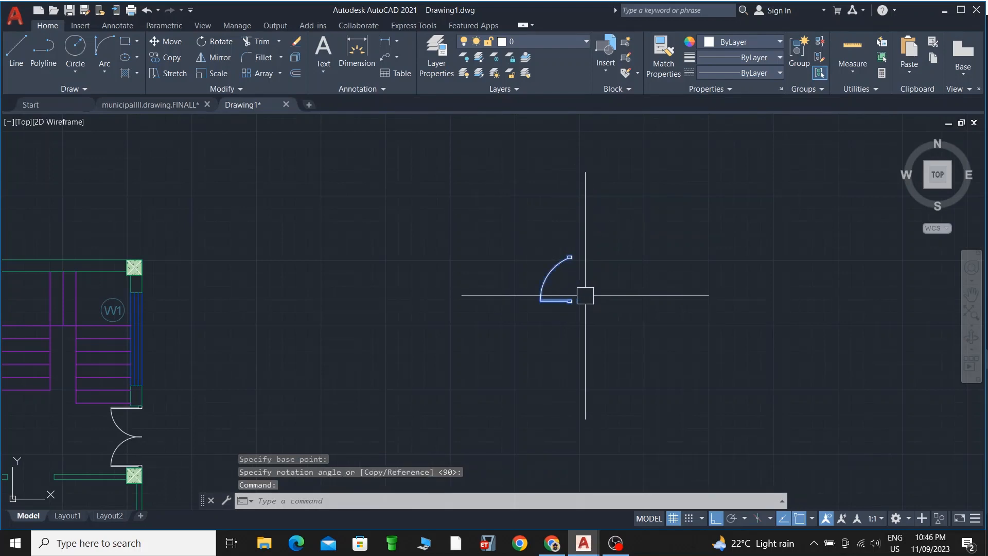
# - Move the single-door block by its upper frame's outer corner to the wall end at the opening left of the staircase
pyautogui.press('Return')
pyautogui.scroll(6, 567, 253)
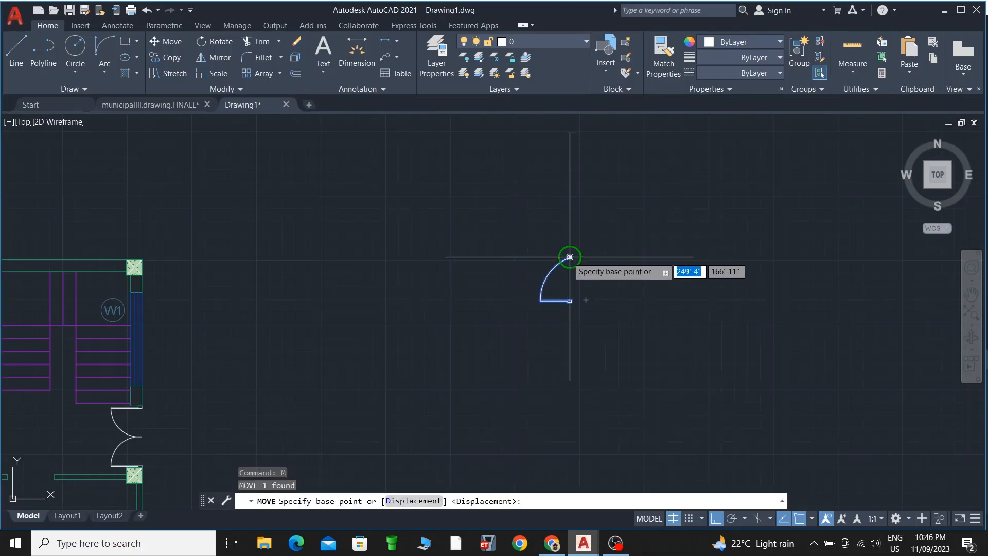
pyautogui.scroll(2, 566, 259)
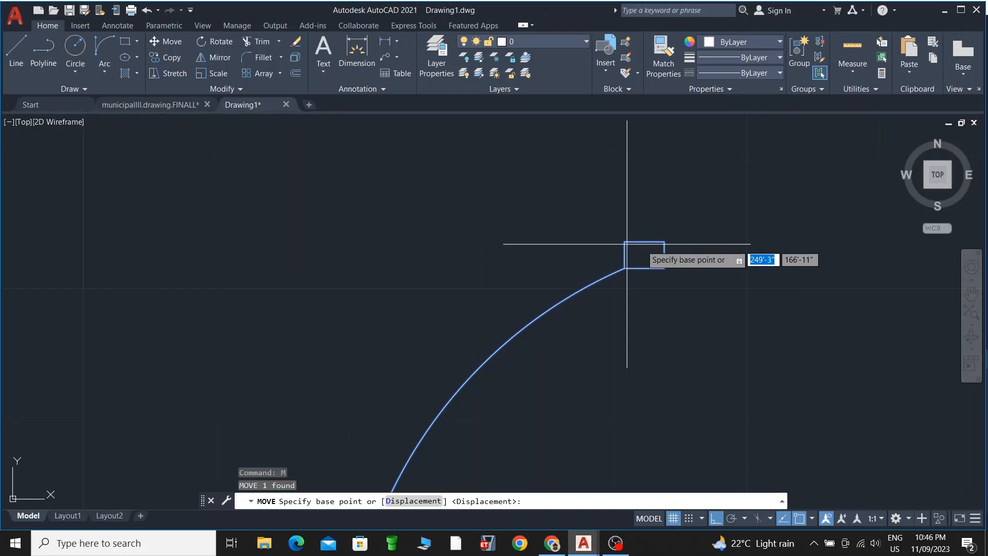
pyautogui.click(664, 241)
pyautogui.scroll(-8, 565, 239)
pyautogui.scroll(-4, 565, 238)
pyautogui.moveTo(583, 235); pyautogui.dragTo(728, 217, button='middle')
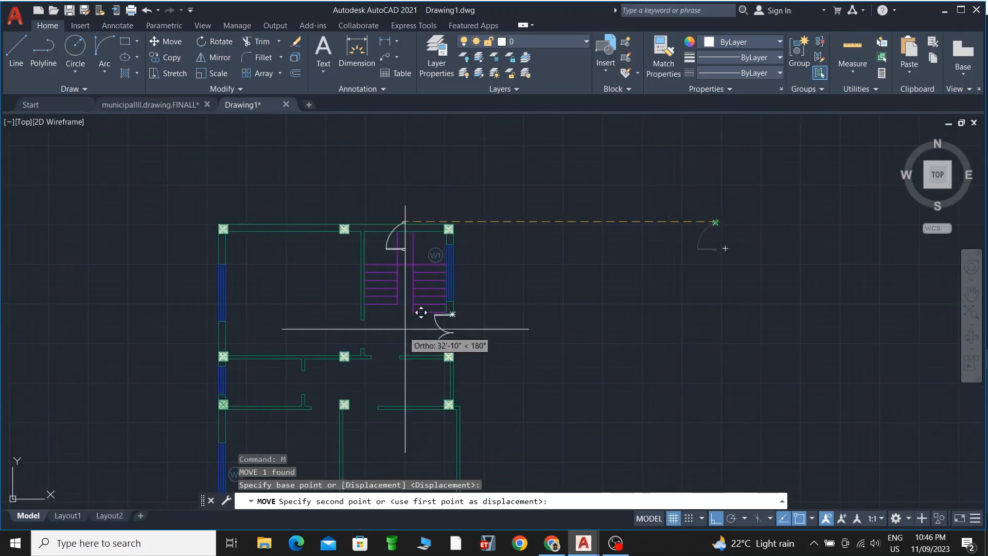
pyautogui.scroll(6, 351, 329)
pyautogui.scroll(2, 361, 323)
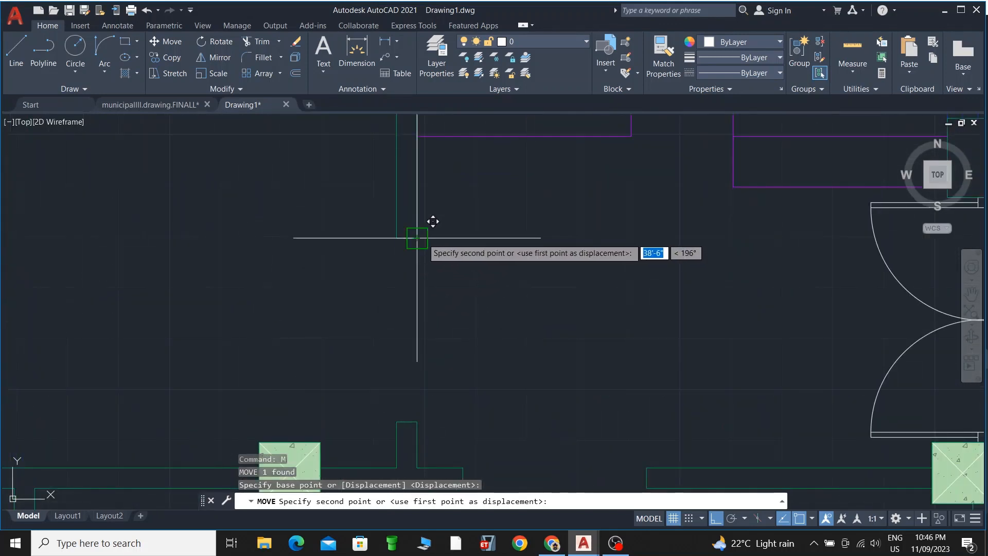
pyautogui.click(417, 238)
pyautogui.press('Escape')
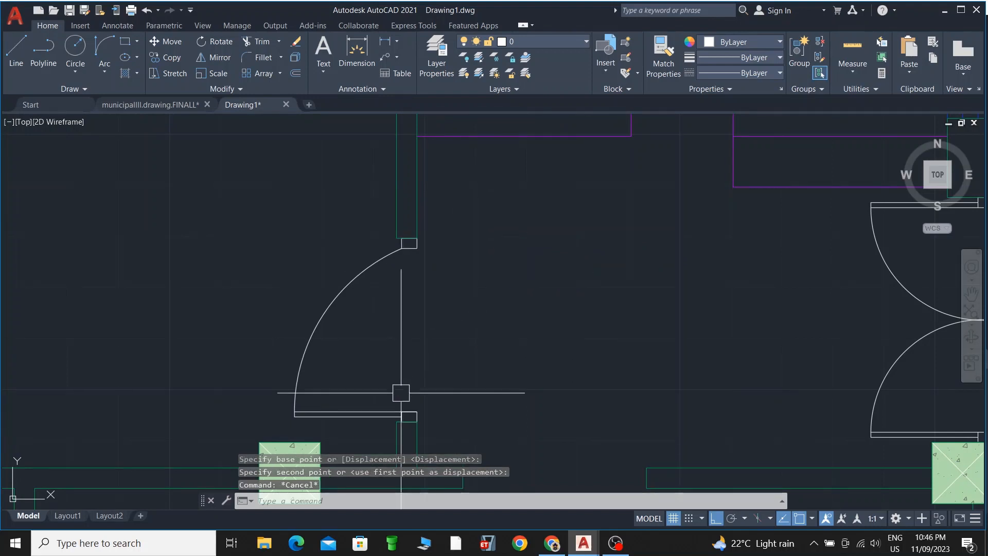
# - Examine how the single door and the double door sit in their wall openings around the staircase
pyautogui.moveTo(401, 393); pyautogui.dragTo(424, 321, button='middle')
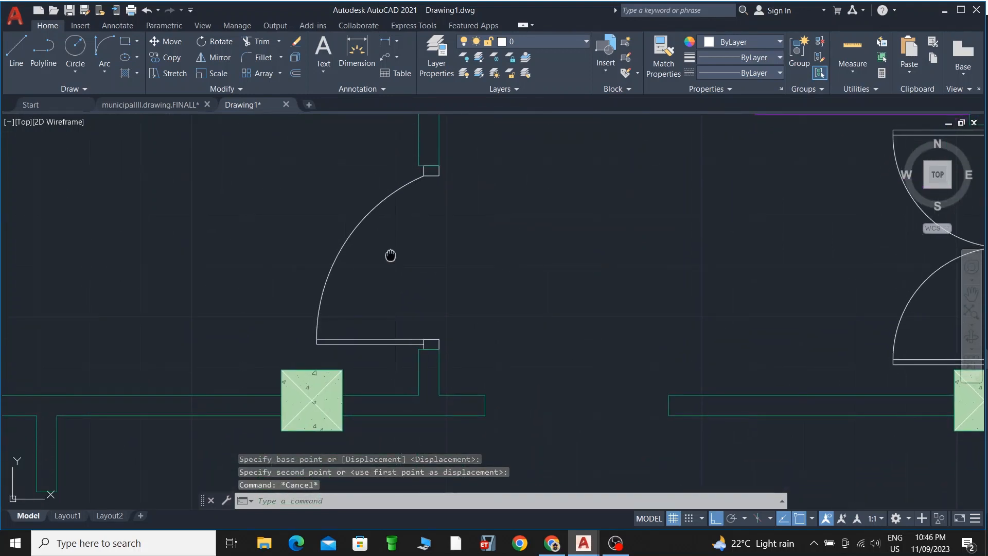
pyautogui.moveTo(390, 256); pyautogui.dragTo(256, 276, button='middle')
pyautogui.scroll(-2, 385, 264)
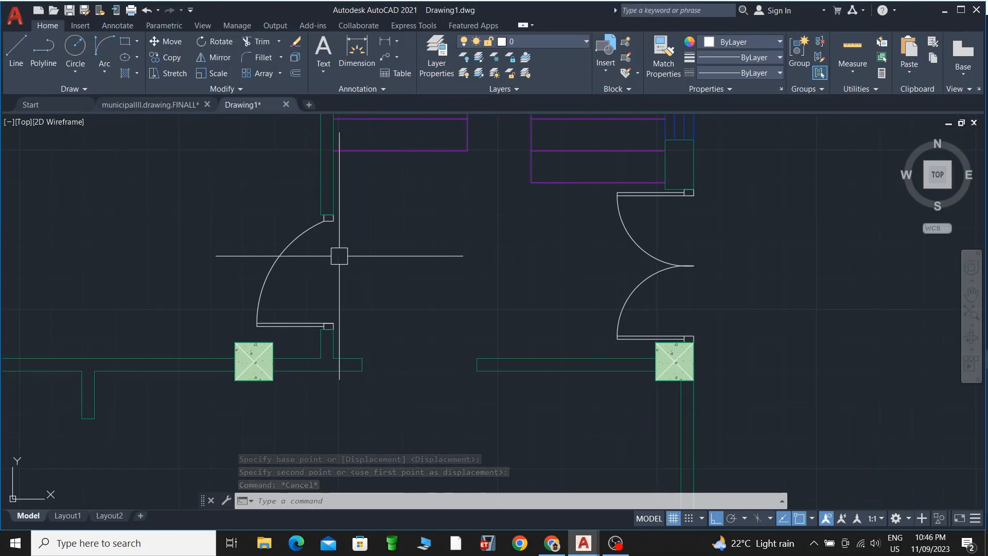
pyautogui.scroll(-6, 686, 256)
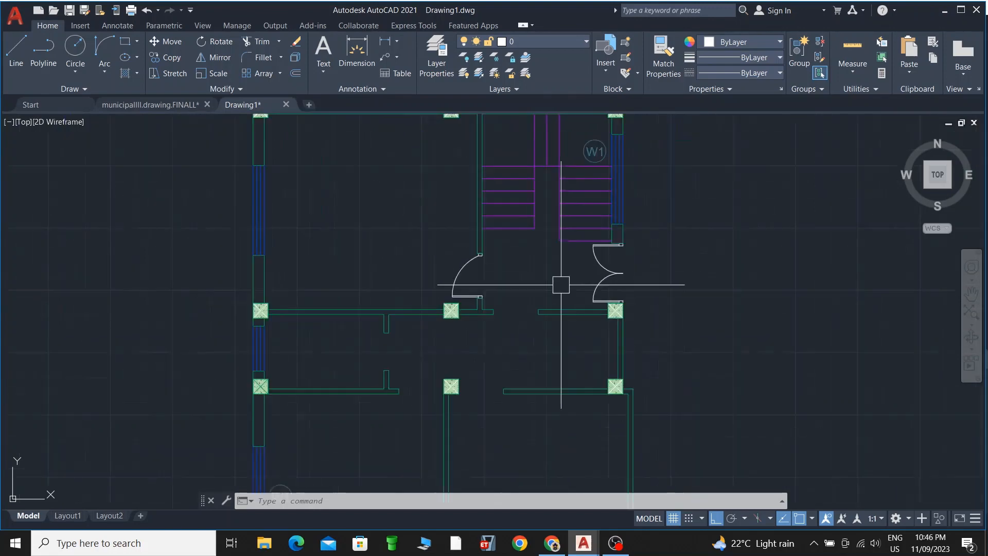
pyautogui.scroll(3, 505, 314)
pyautogui.scroll(4, 482, 303)
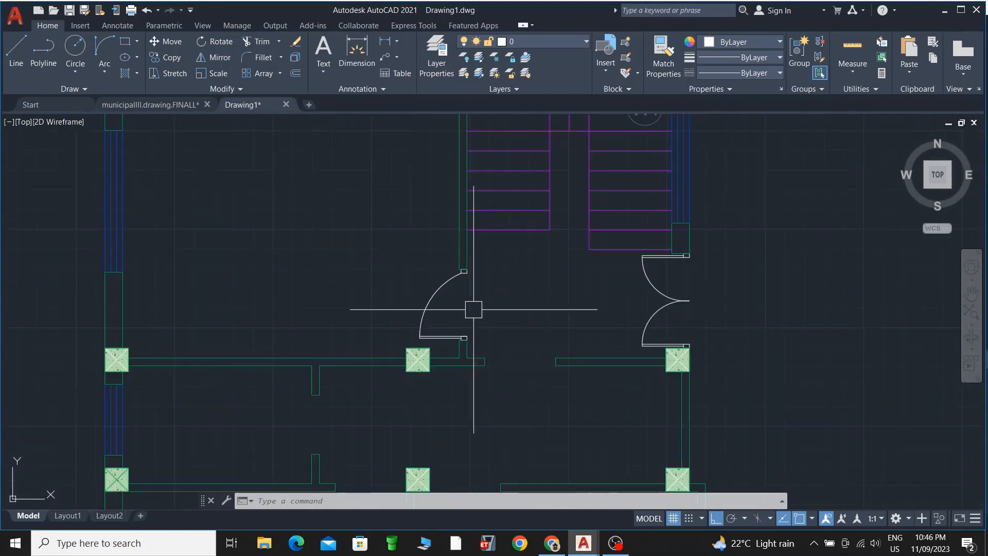
pyautogui.scroll(-2, 558, 301)
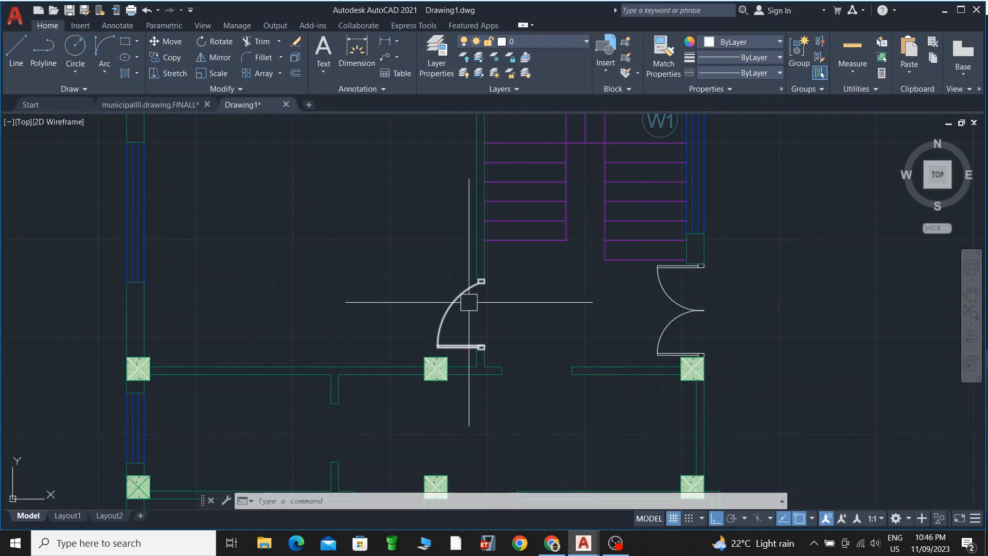
pyautogui.scroll(-2, 647, 279)
pyautogui.scroll(2, 636, 293)
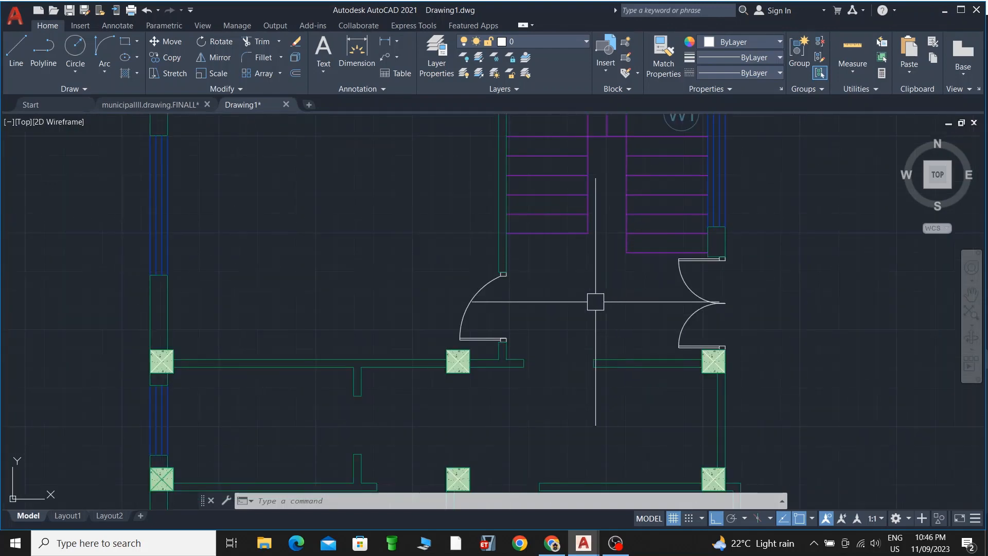
pyautogui.scroll(2, 596, 301)
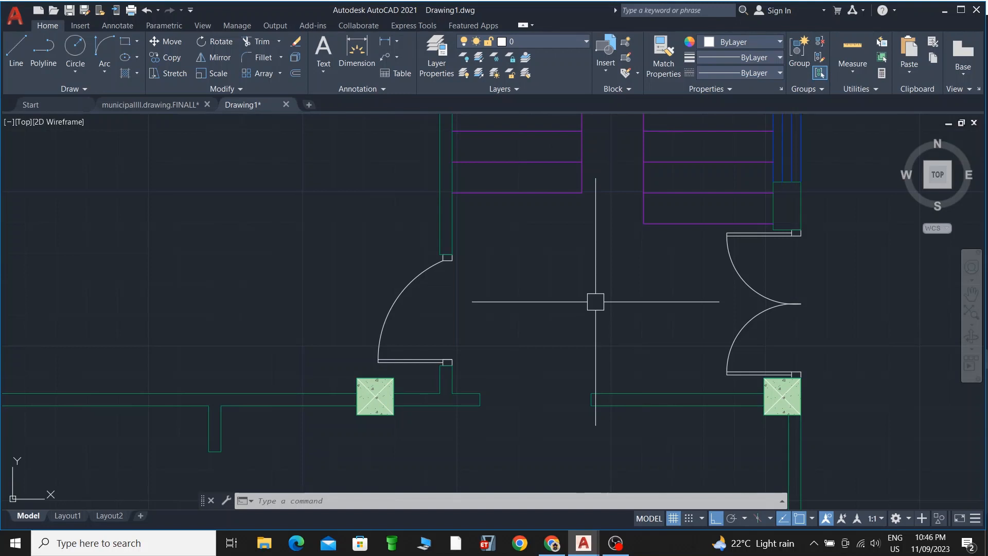
pyautogui.scroll(-3, 404, 326)
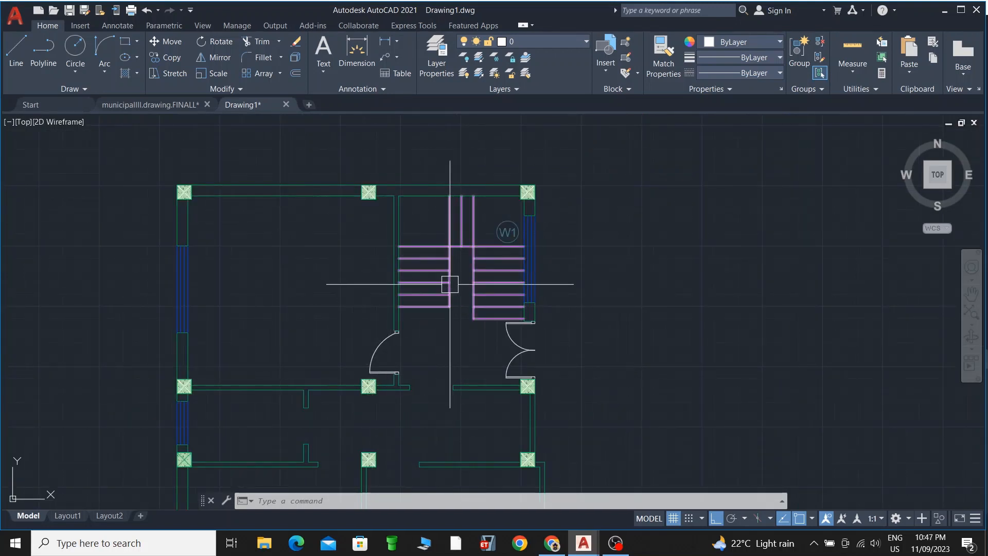